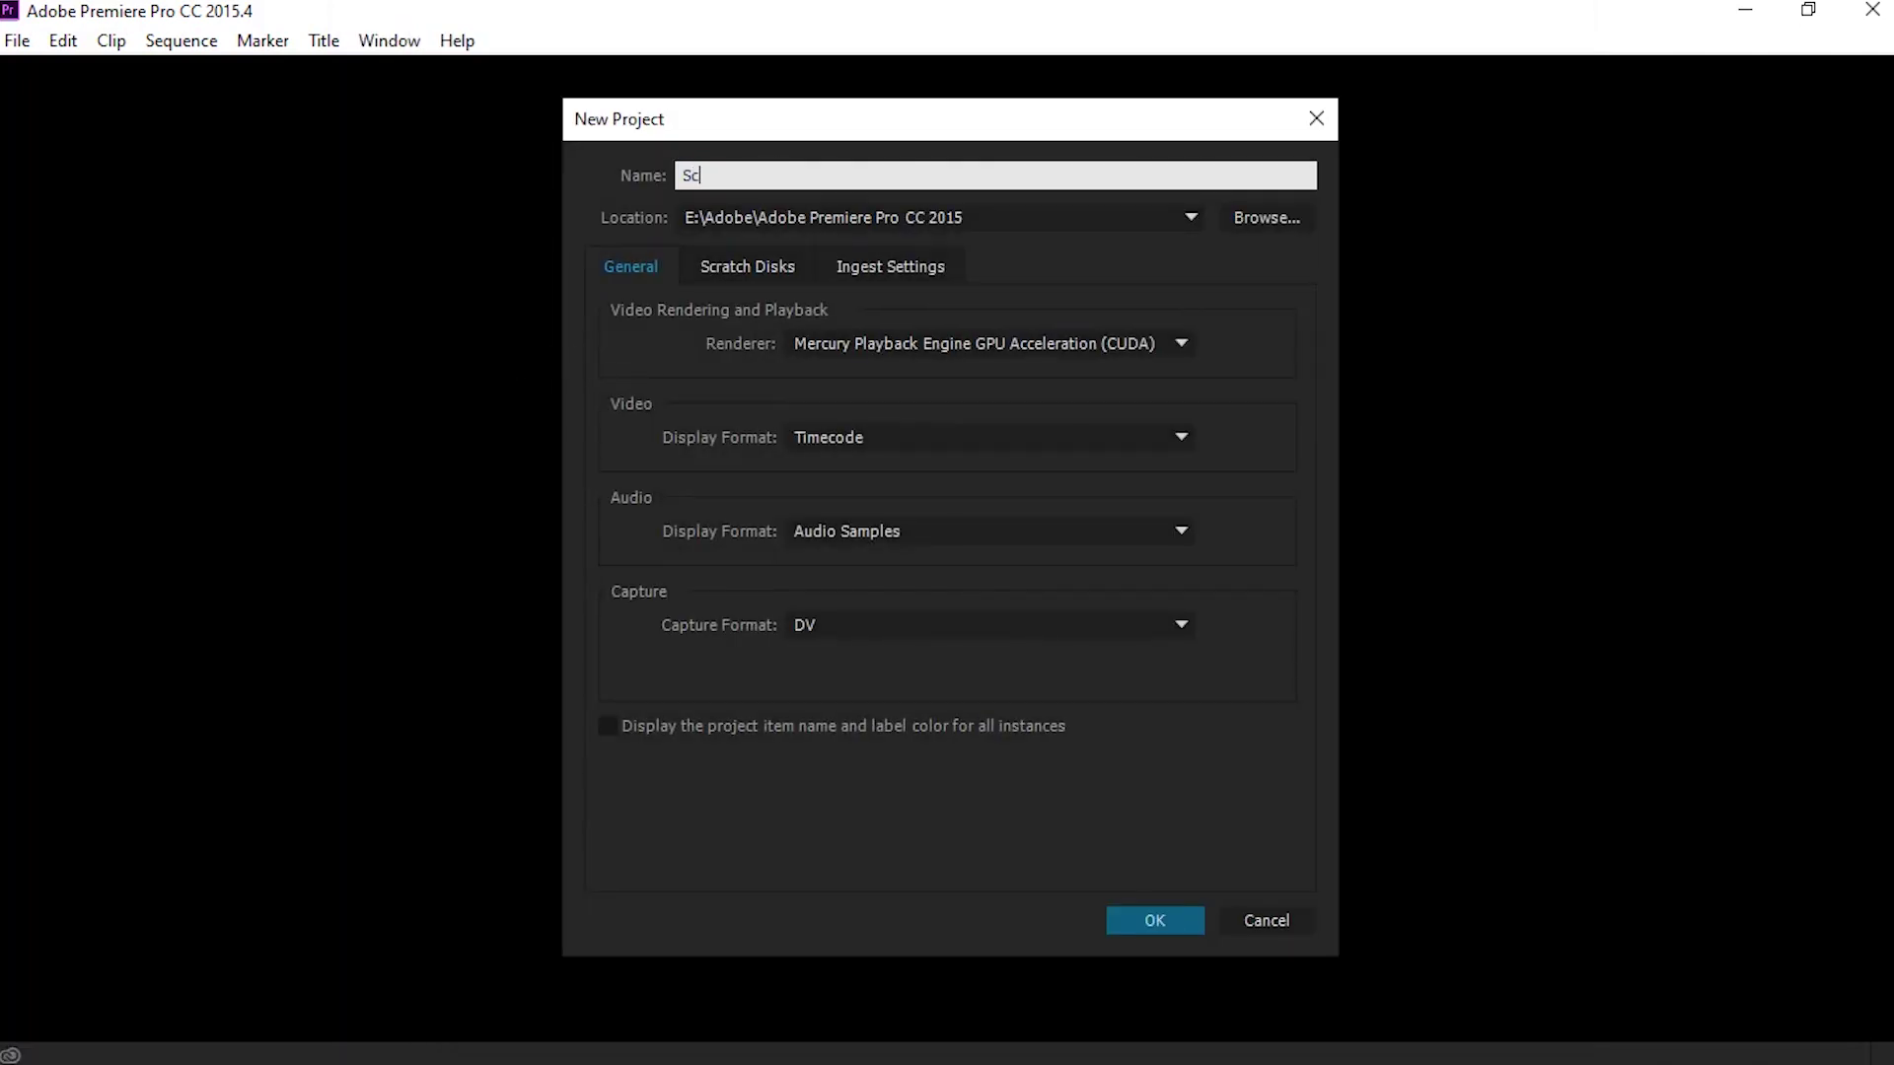
Create a project named Scanline Effect and import the Pubg Mobile Montage video from the Render Videos folder
{"action": "type", "text": "ct"}
{"action": "left_click", "coordinate": [1125, 918]}
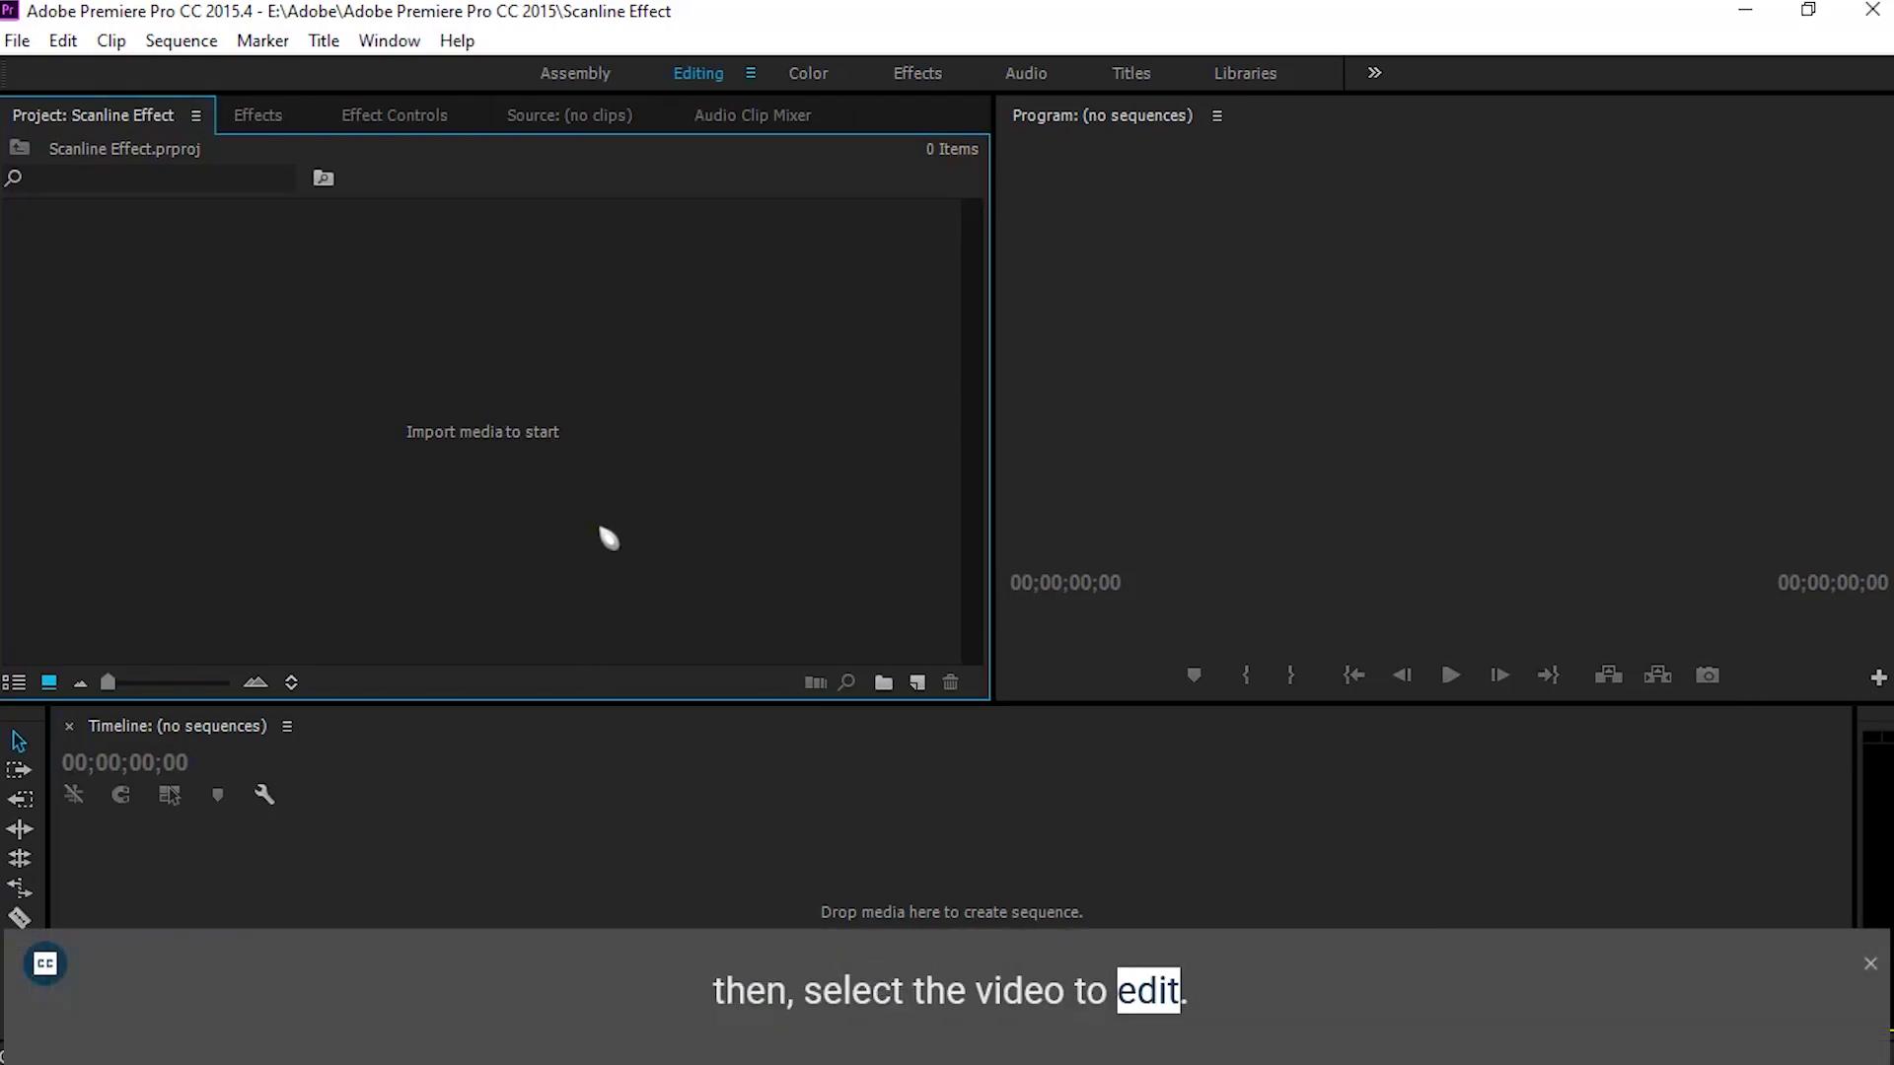
{"action": "double_click", "coordinate": [609, 538]}
{"action": "double_click", "coordinate": [604, 558]}
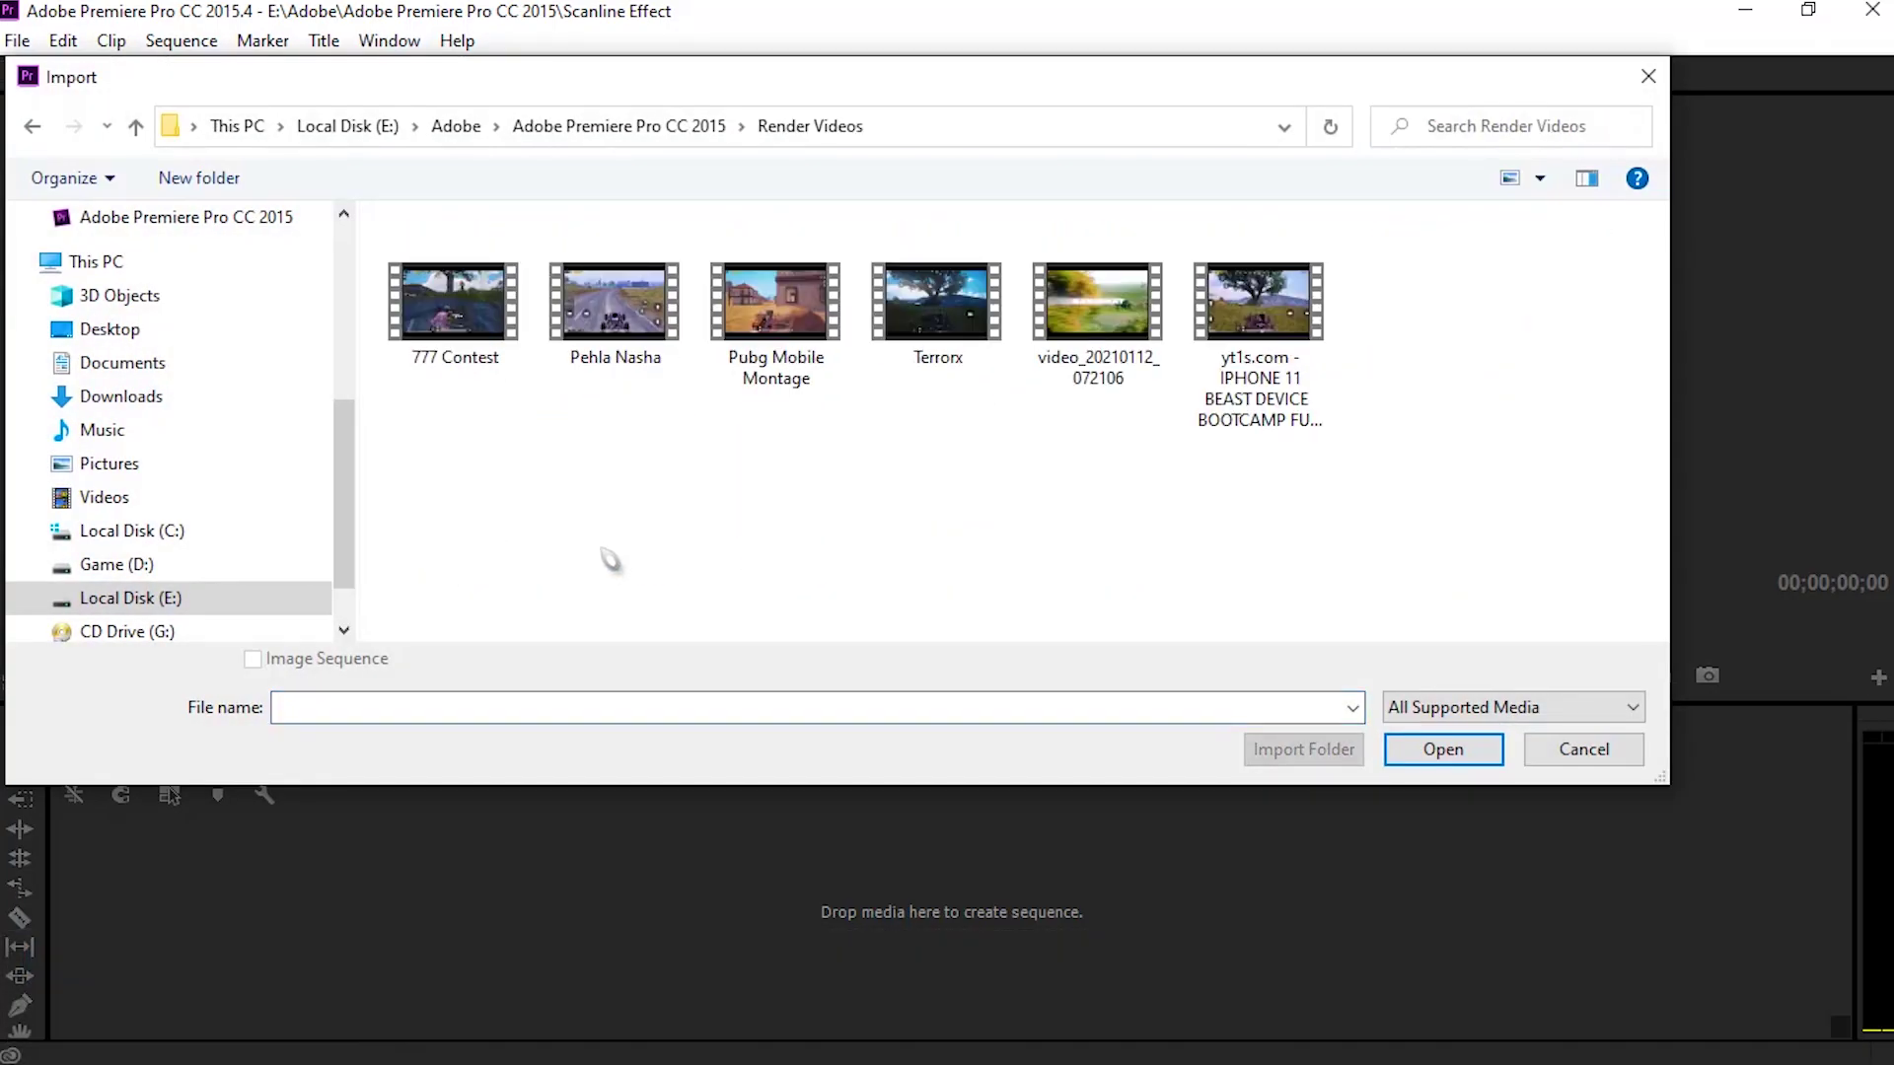
{"action": "left_click", "coordinate": [774, 383]}
{"action": "left_click", "coordinate": [1445, 752]}
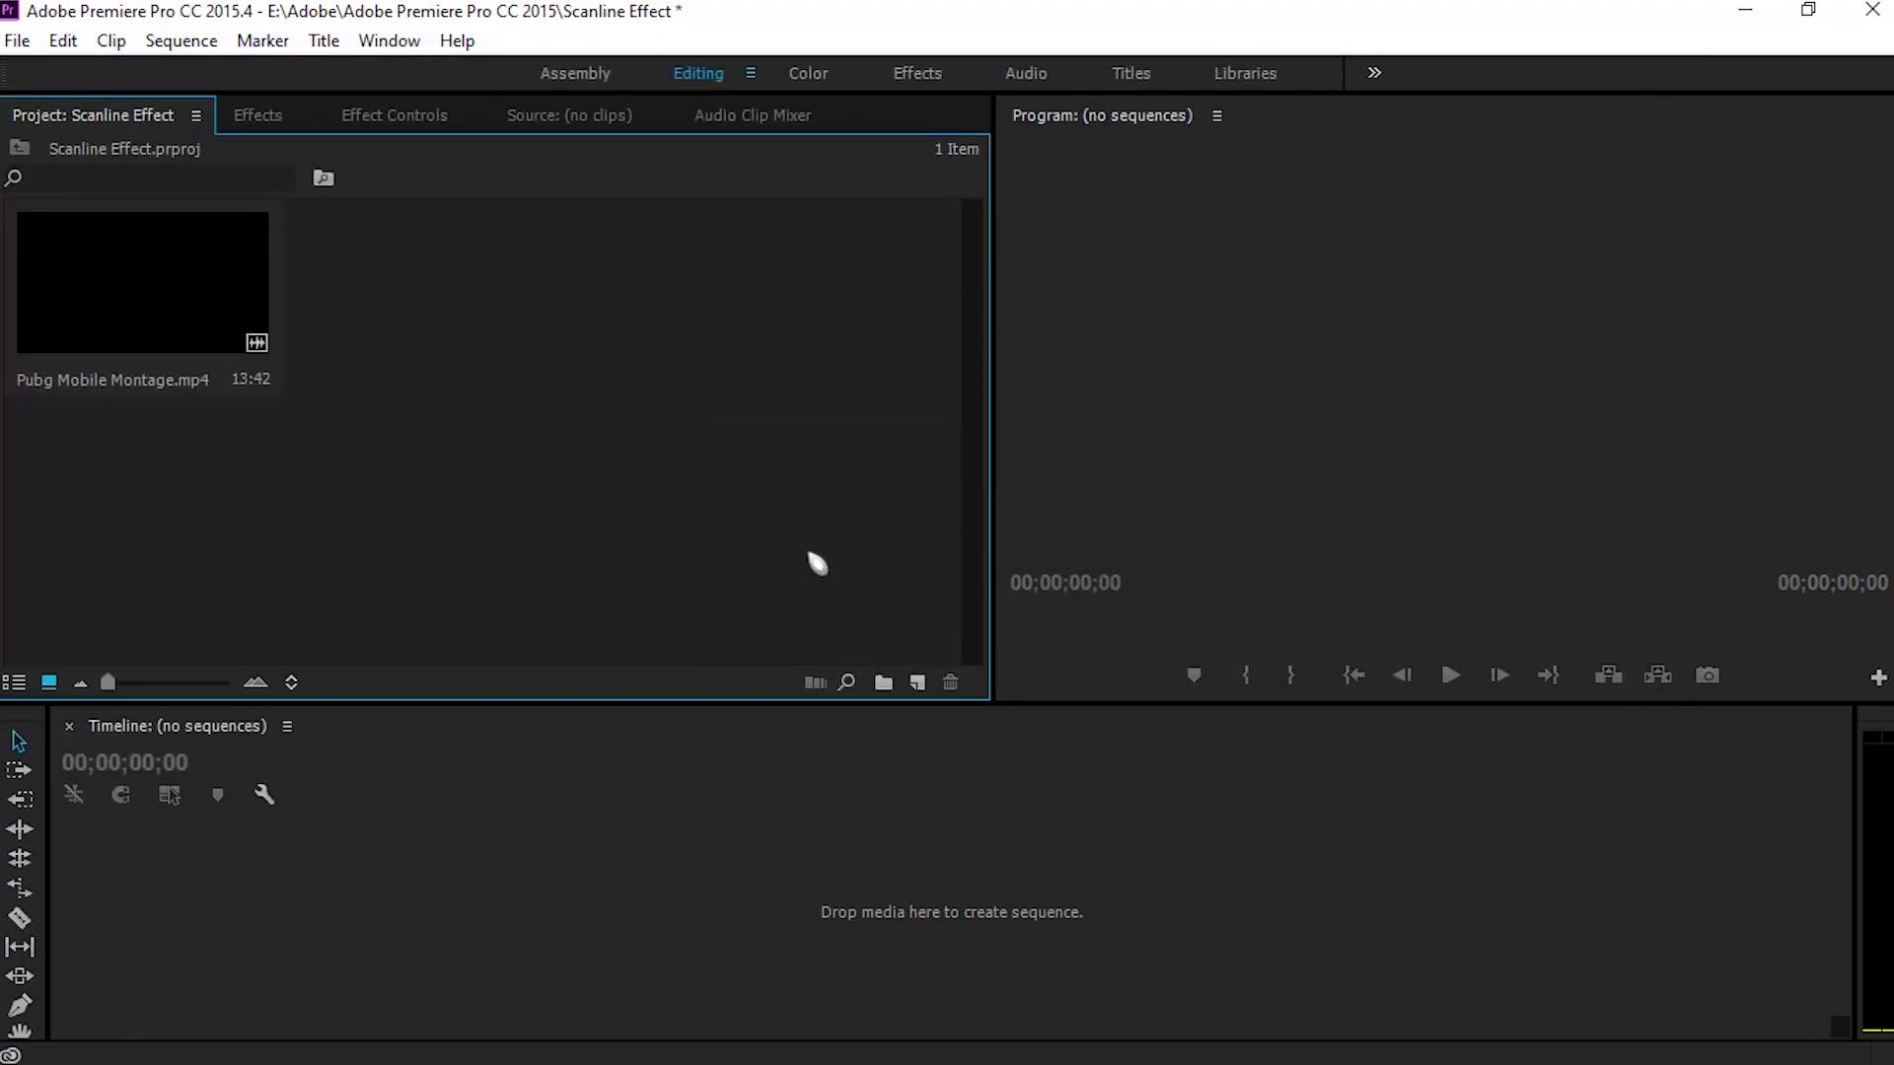
Create a sequence from the imported clip and play it to the point where the scope opens, around 00:00:04:32
{"action": "left_click", "coordinate": [117, 379]}
{"action": "left_click_drag", "start_coordinate": [476, 955], "coordinate": [475, 955]}
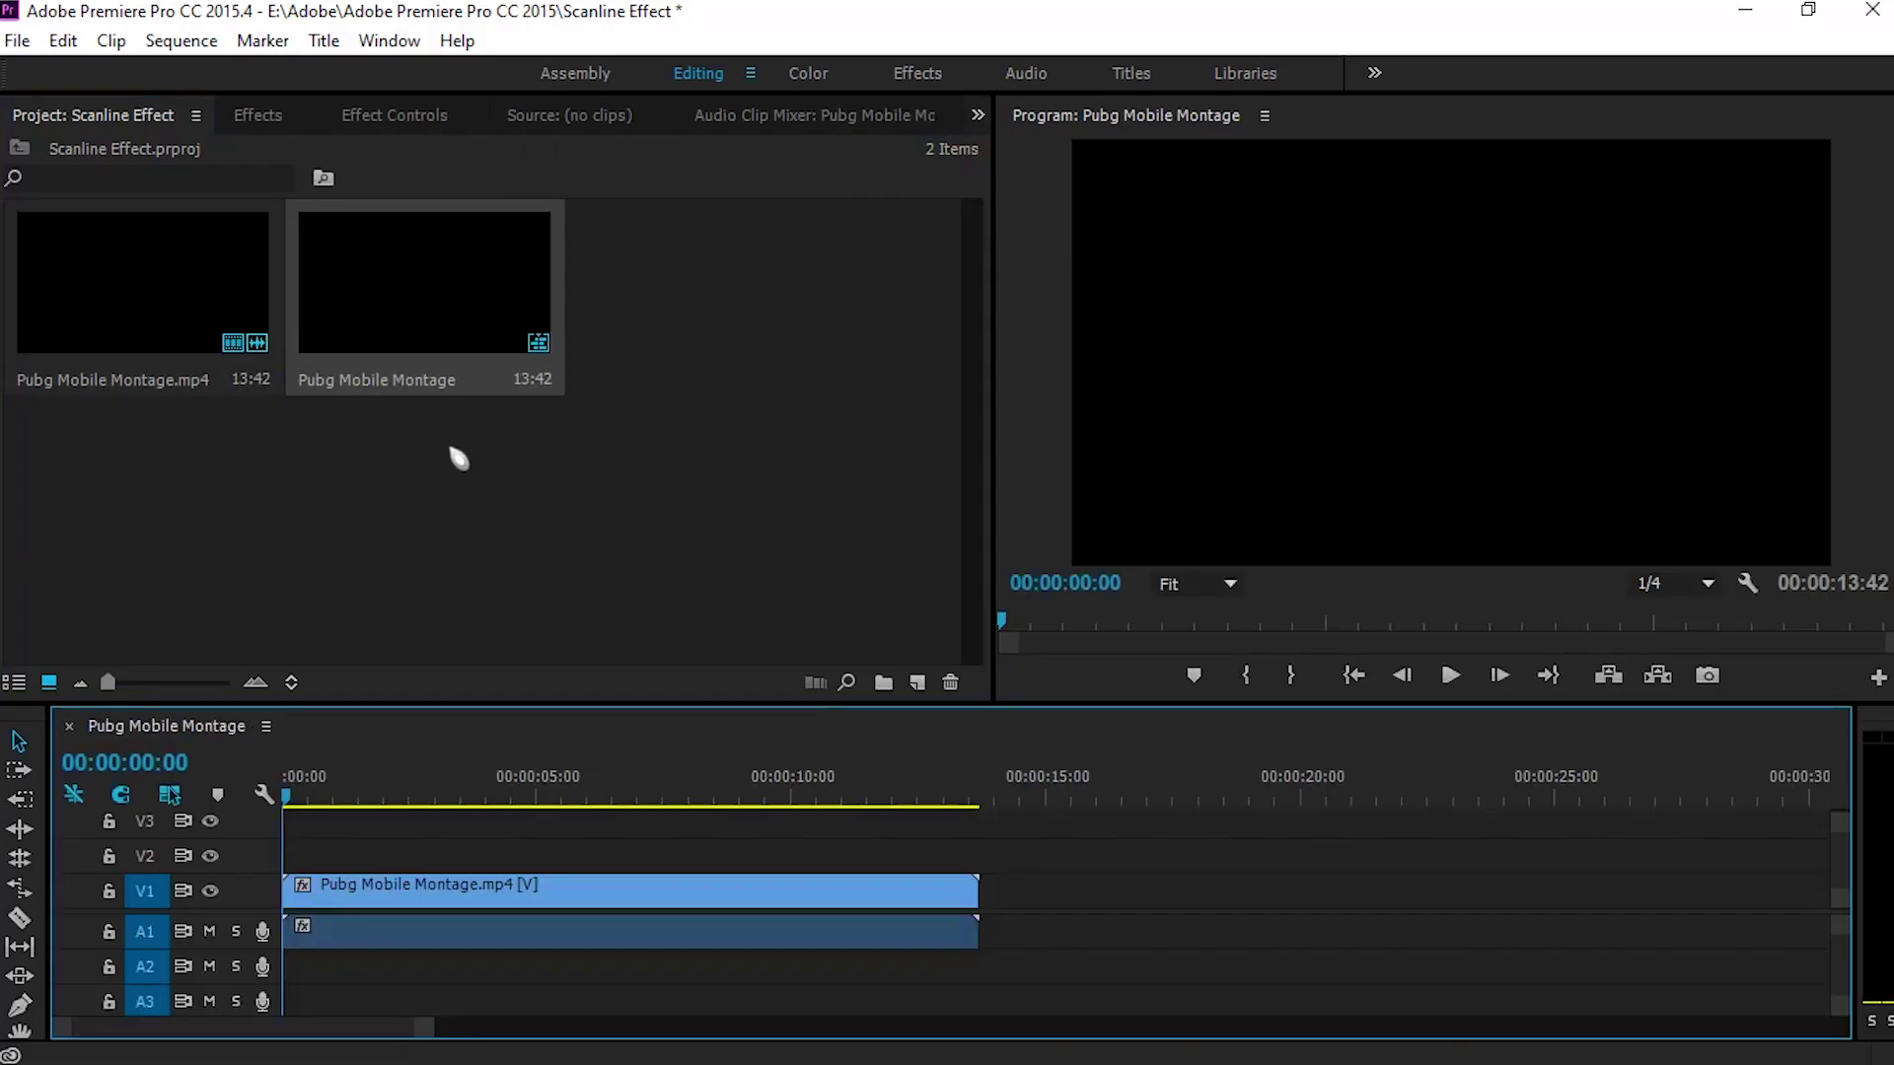
{"action": "key", "text": "space"}
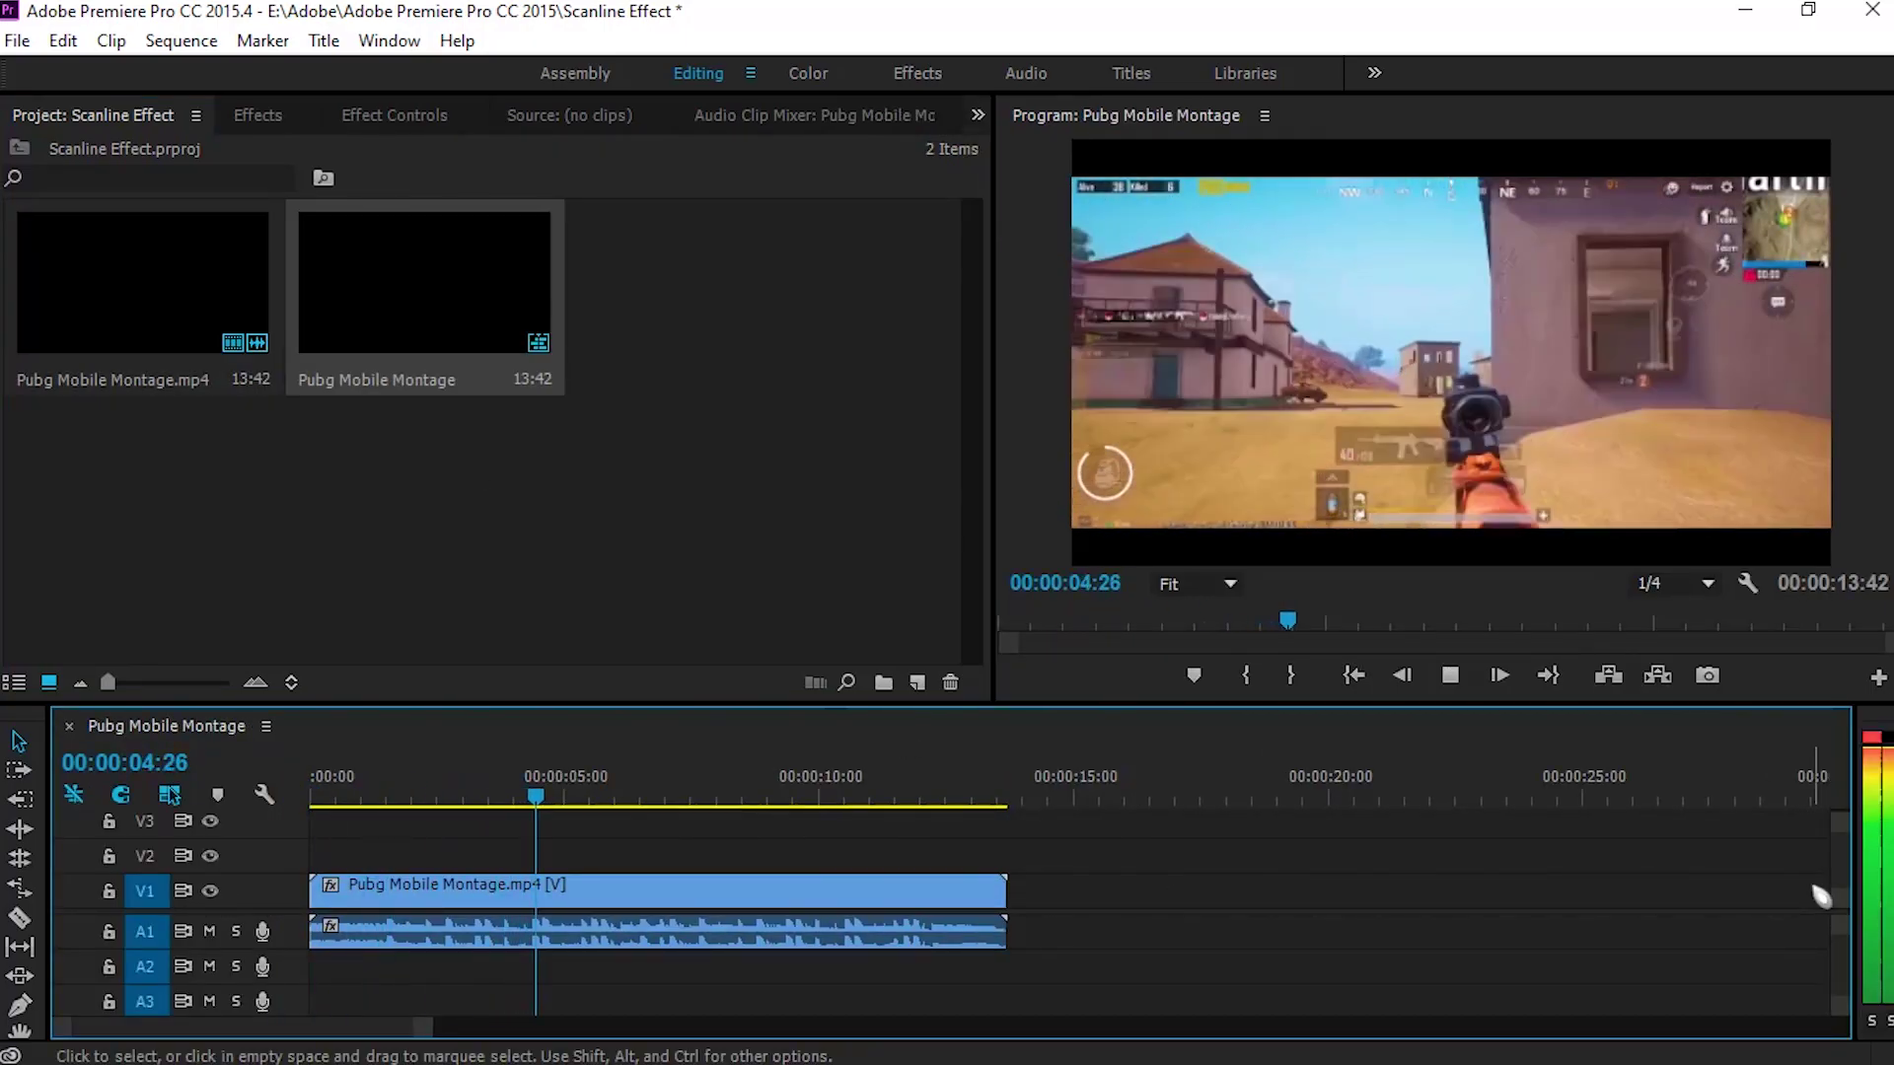
{"action": "mouse_move", "coordinate": [532, 795]}
{"action": "left_mouse_down"}
{"action": "mouse_move", "coordinate": [675, 817]}
{"action": "mouse_move", "coordinate": [554, 818]}
{"action": "left_mouse_up"}
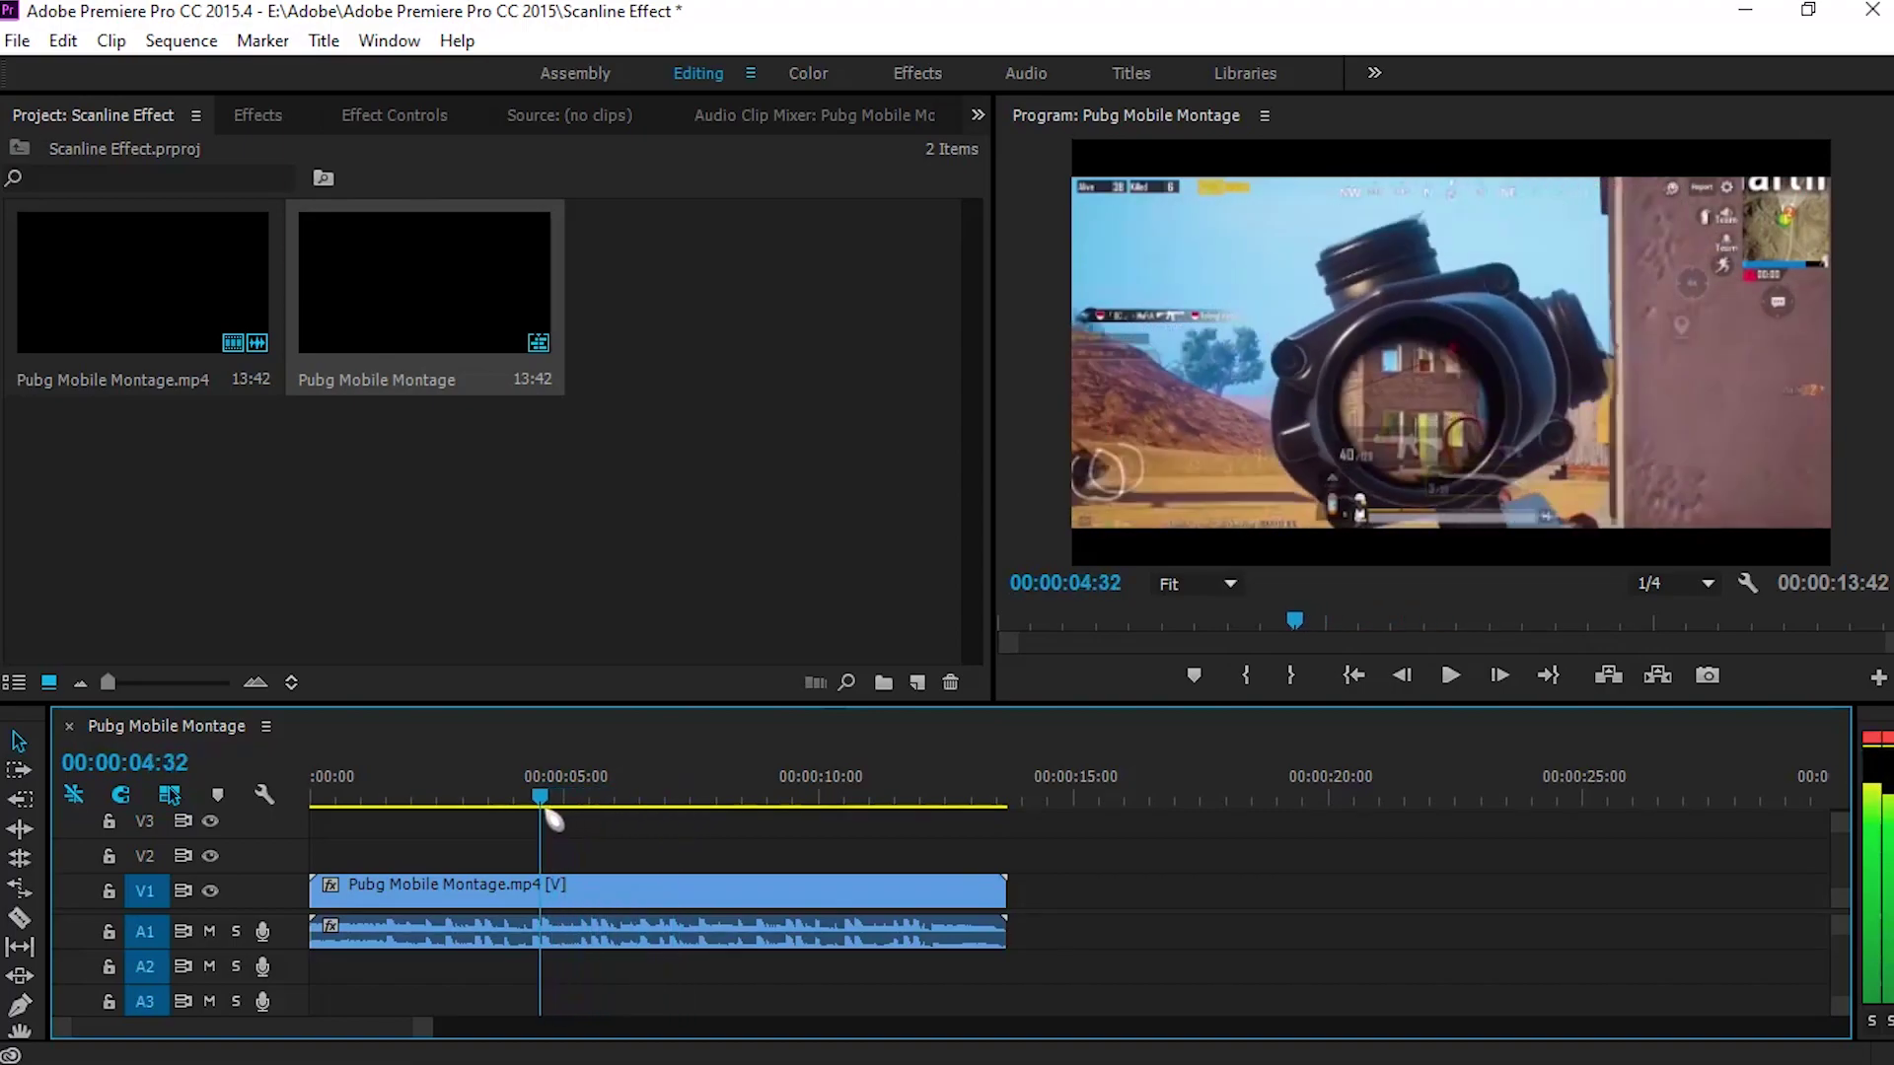
Create an adjustment layer and place it on V2 above the video, spanning the clip's full length
{"action": "left_click", "coordinate": [649, 622]}
{"action": "left_click", "coordinate": [918, 685]}
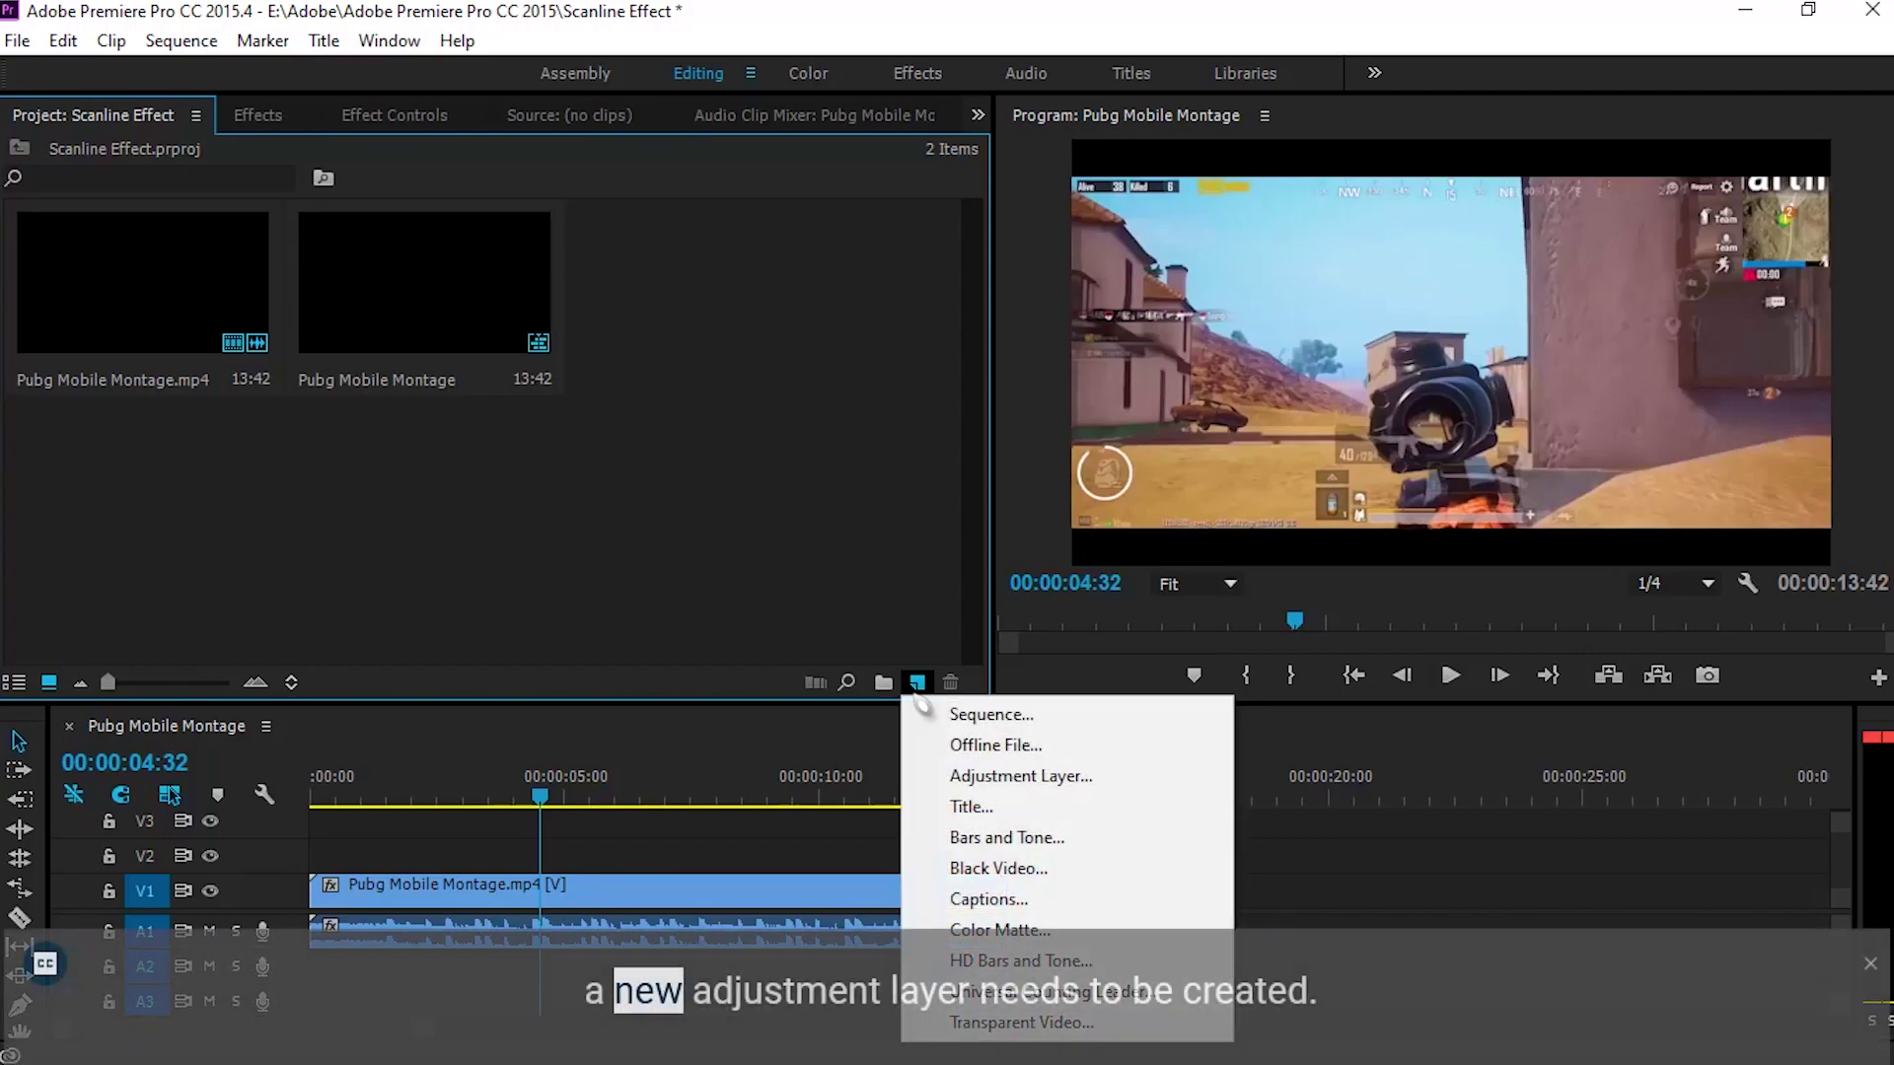
{"action": "left_click", "coordinate": [1038, 779]}
{"action": "left_click", "coordinate": [999, 646]}
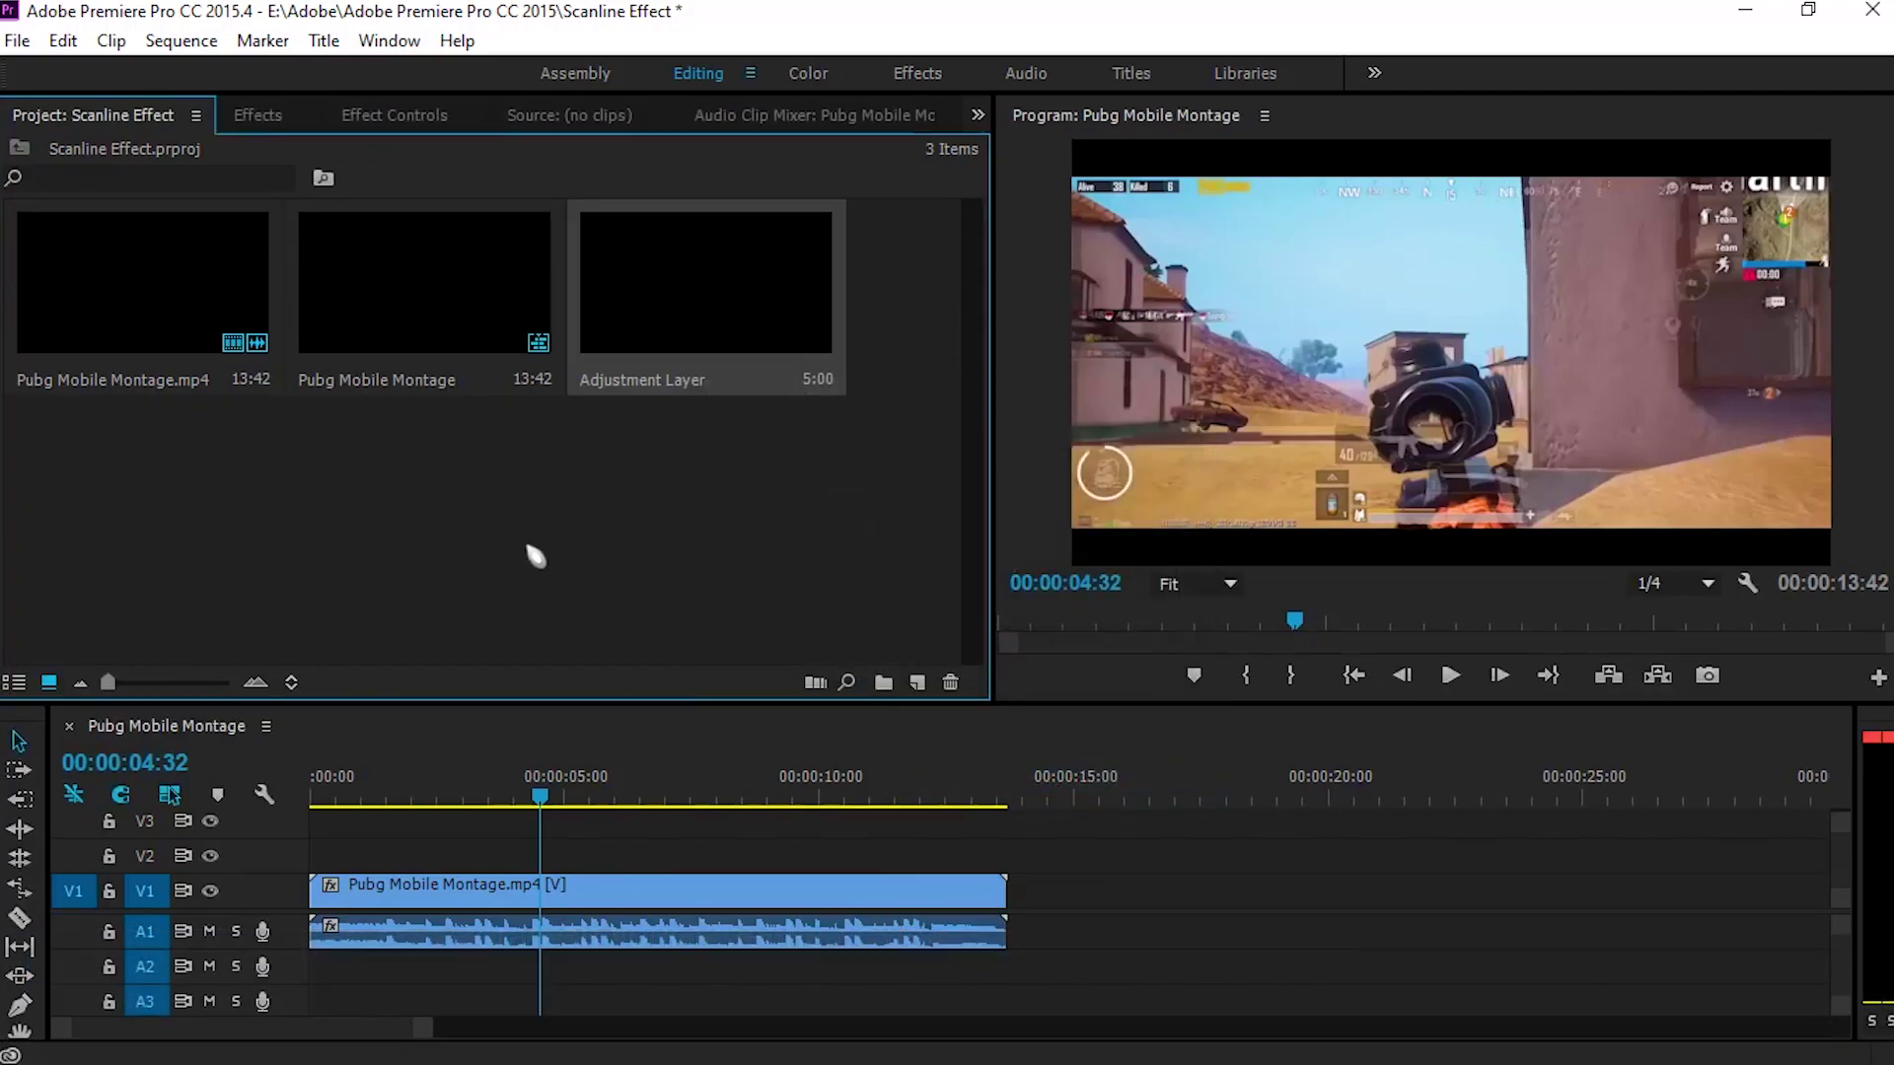
{"action": "left_click_drag", "start_coordinate": [650, 337], "coordinate": [1005, 861]}
{"action": "left_click", "coordinate": [603, 855]}
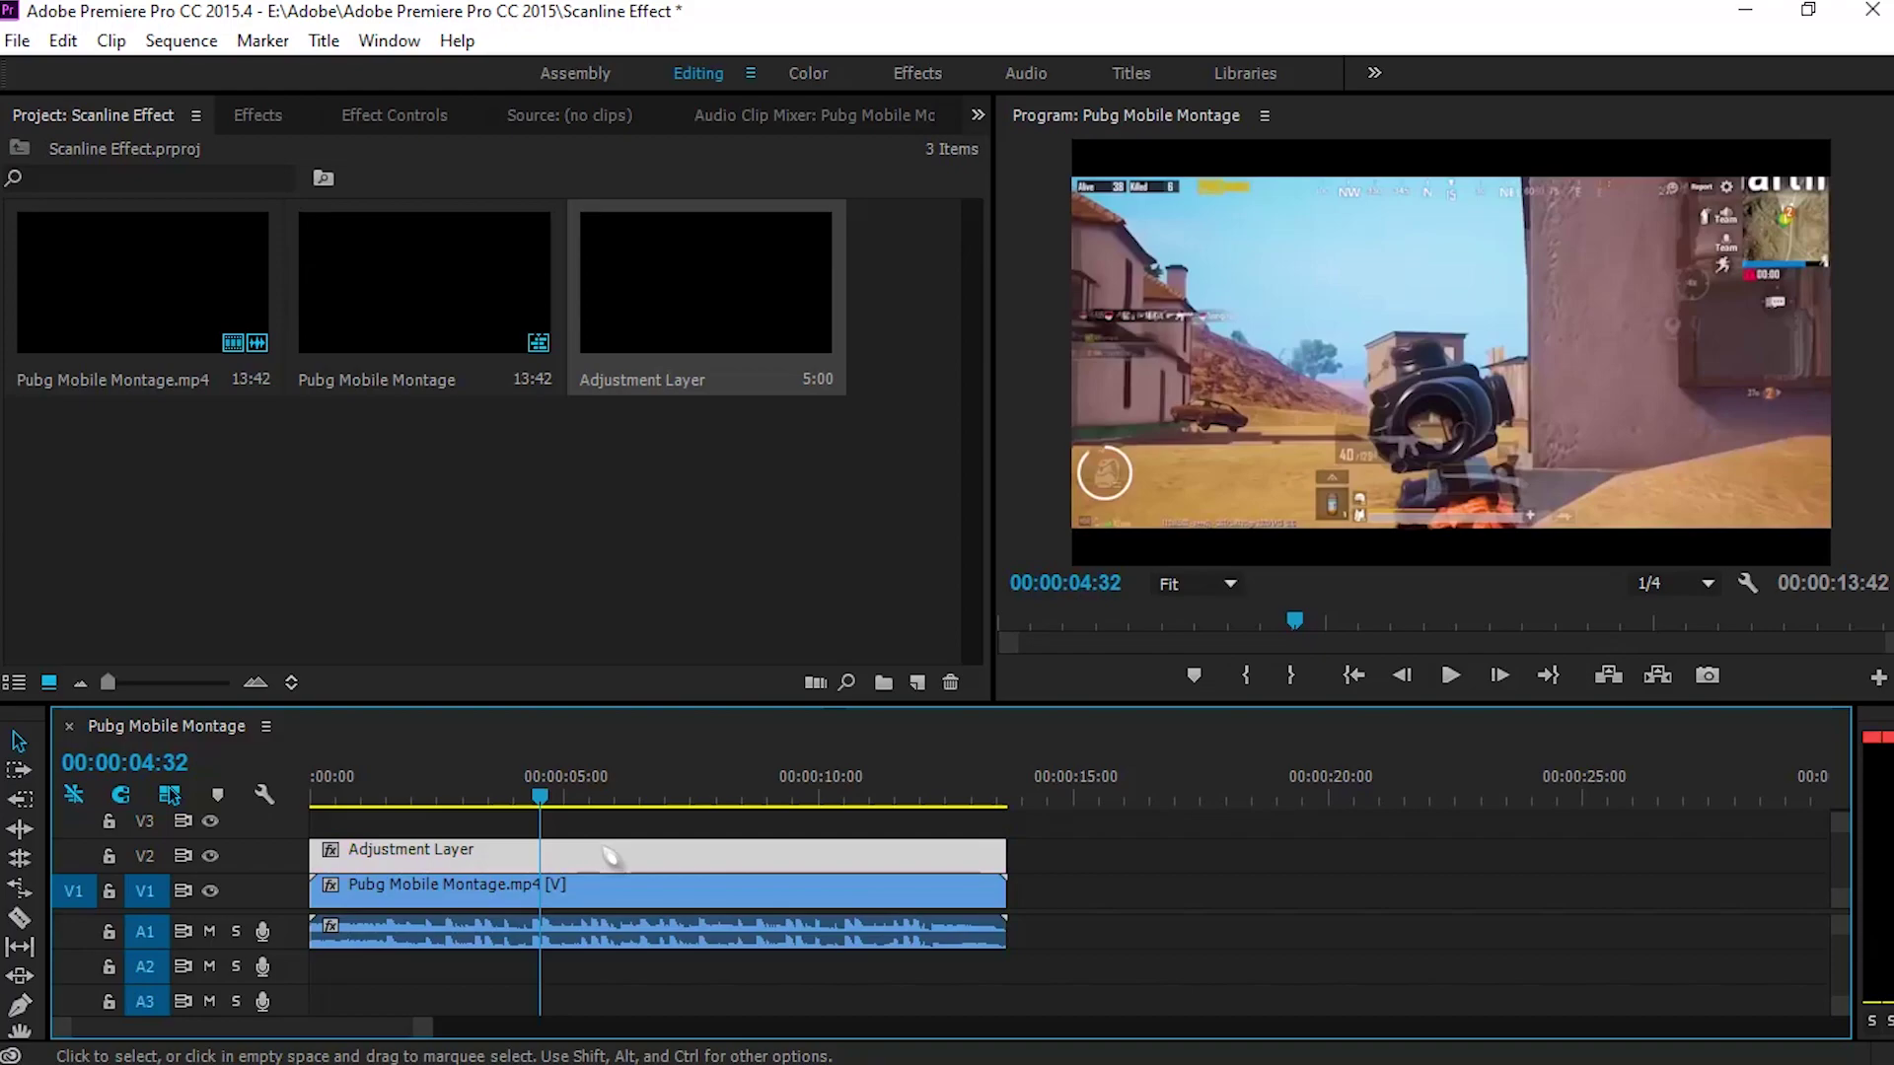
Cut the adjustment layer at 00:00:04:26, where the scope starts opening, and delete the part before the cut
{"action": "left_click_drag", "start_coordinate": [429, 1034], "coordinate": [148, 1031]}
{"action": "mouse_move", "coordinate": [996, 804]}
{"action": "left_mouse_down"}
{"action": "mouse_move", "coordinate": [917, 806]}
{"action": "mouse_move", "coordinate": [1057, 817]}
{"action": "mouse_move", "coordinate": [996, 819]}
{"action": "left_mouse_up"}
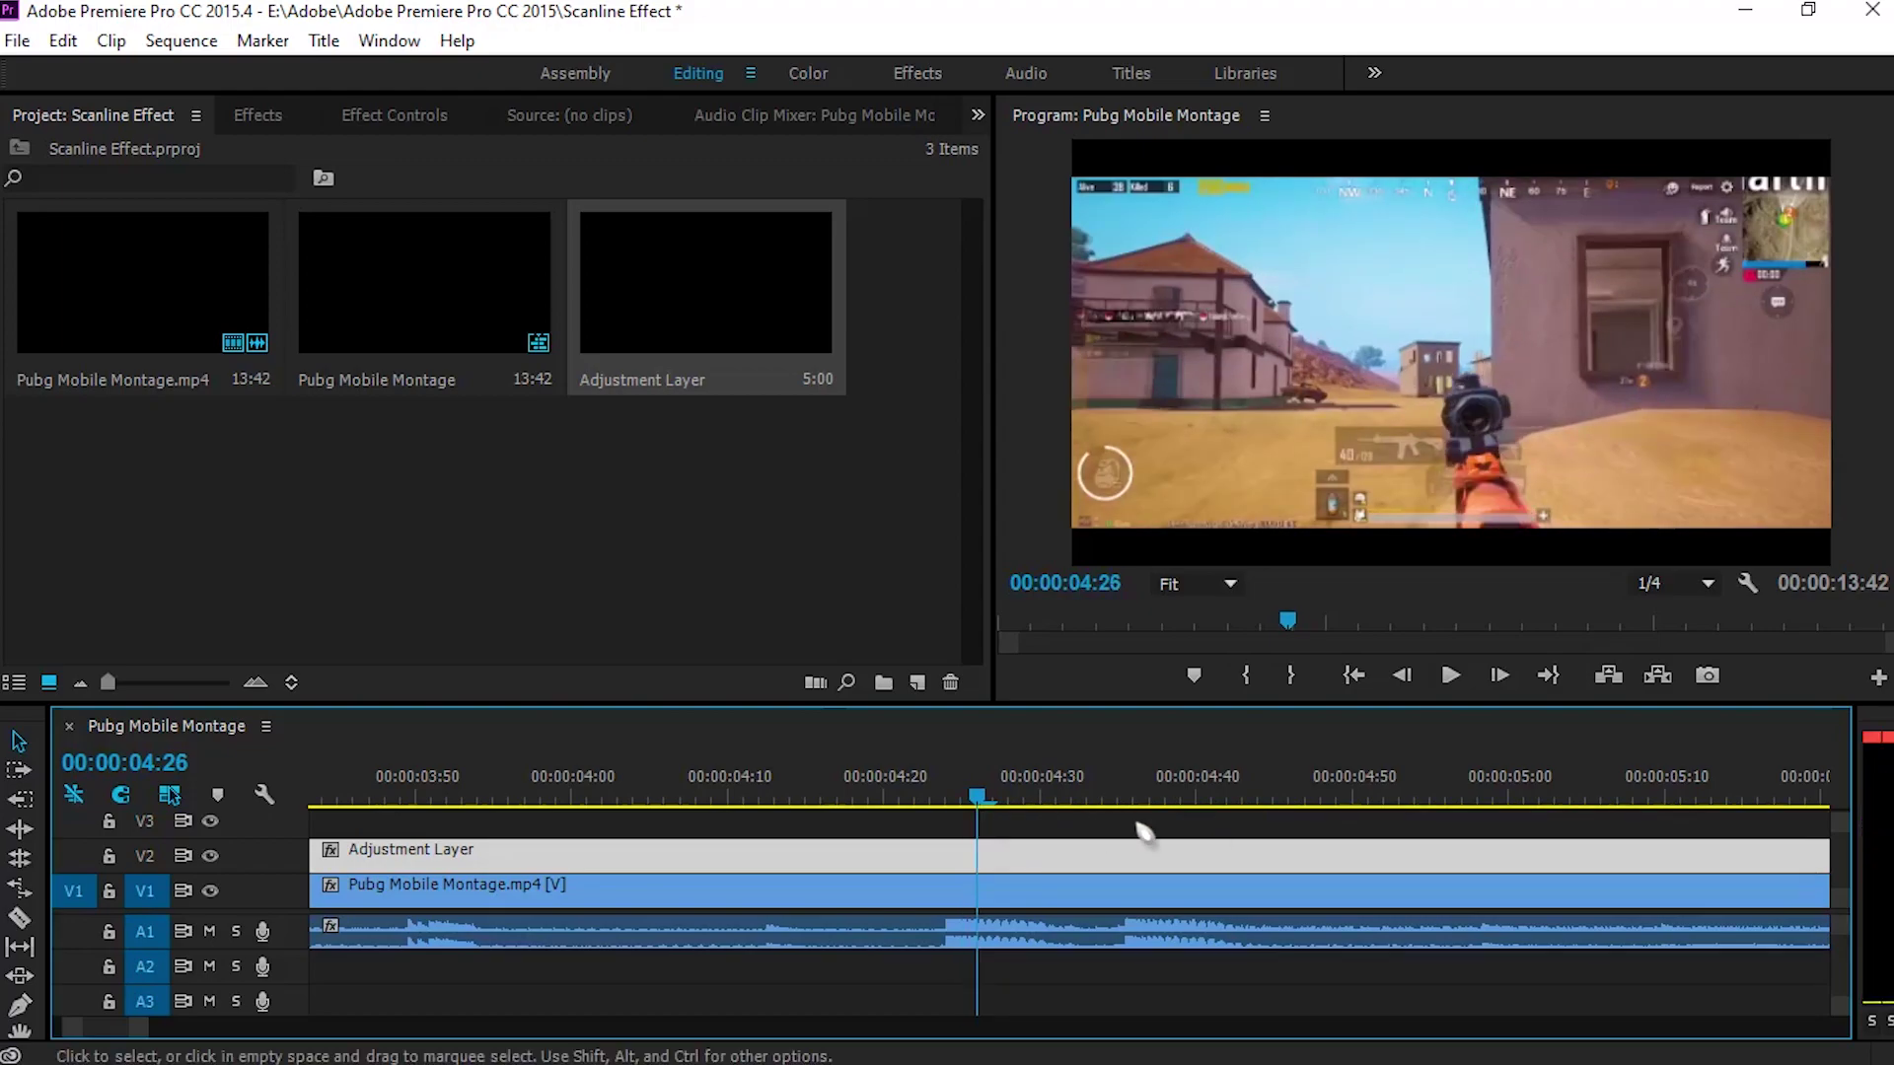
{"action": "key", "text": "shift+7"}
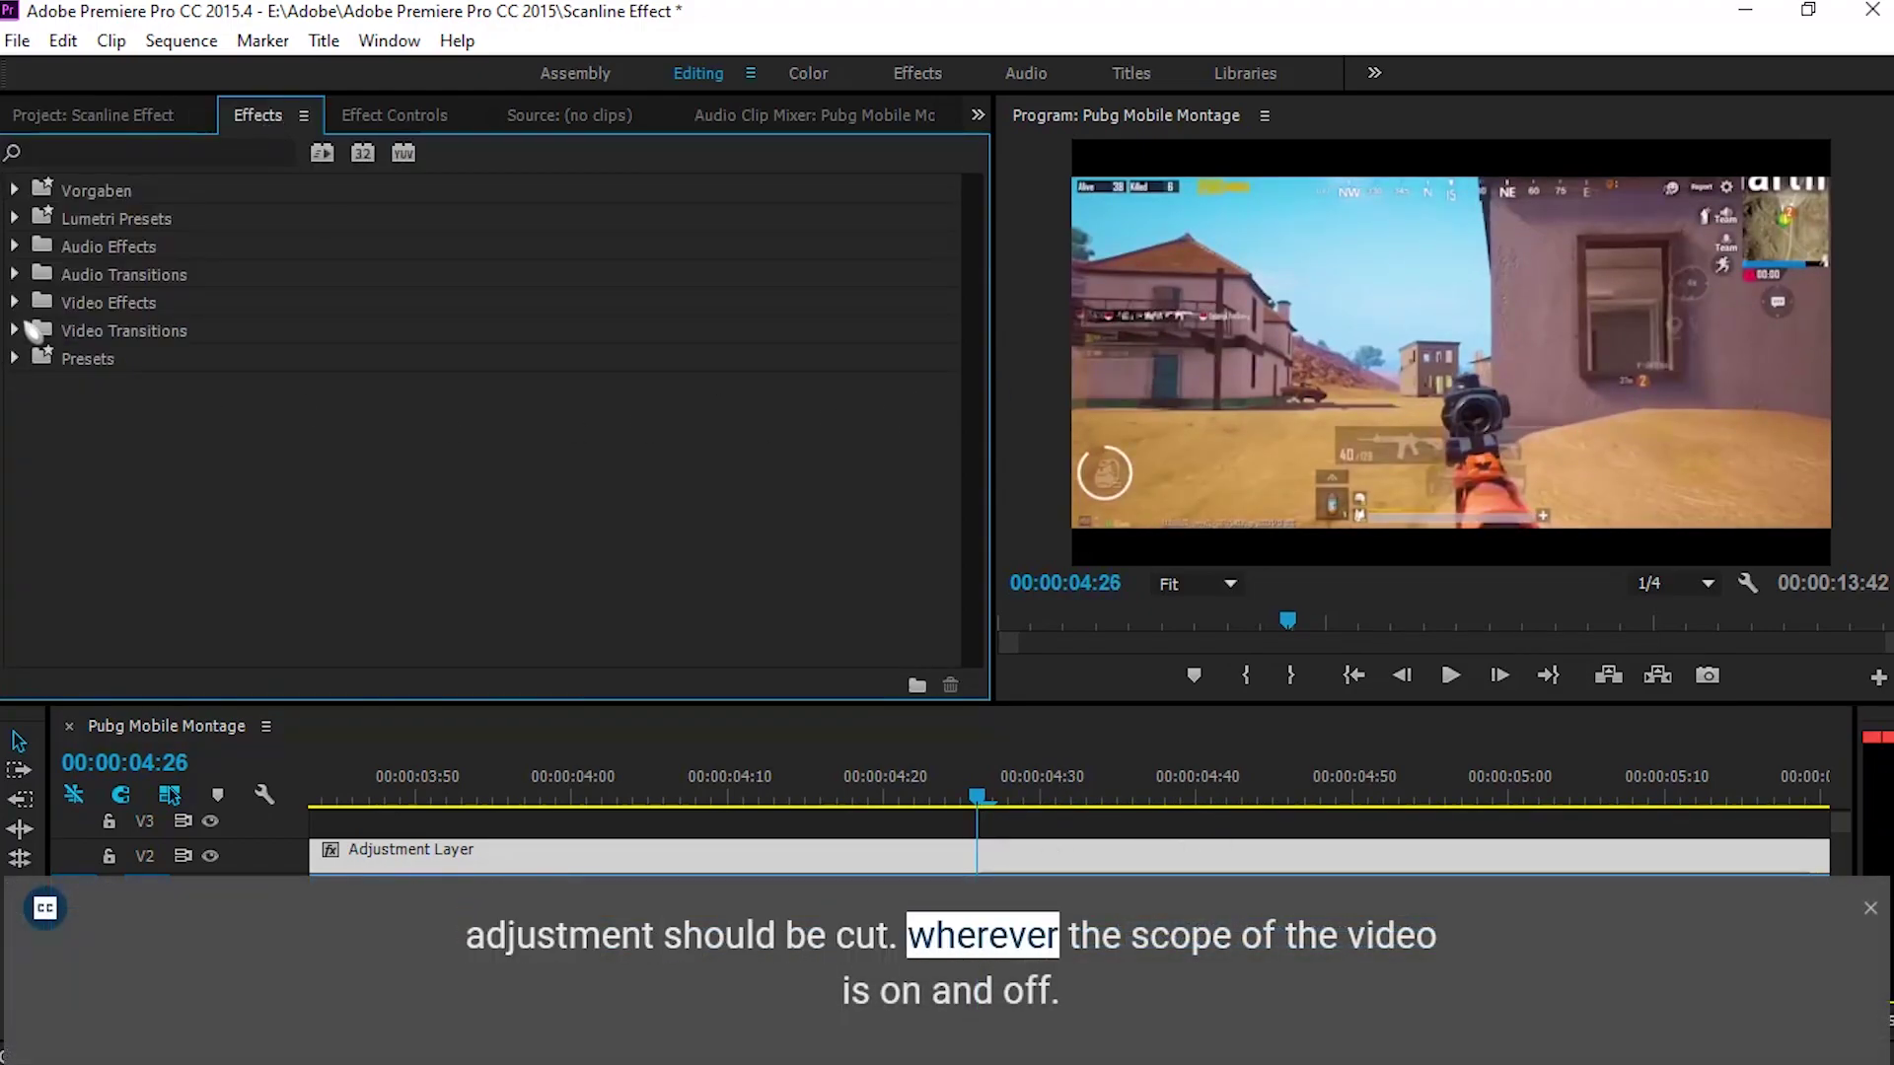
{"action": "key", "text": "shift+5"}
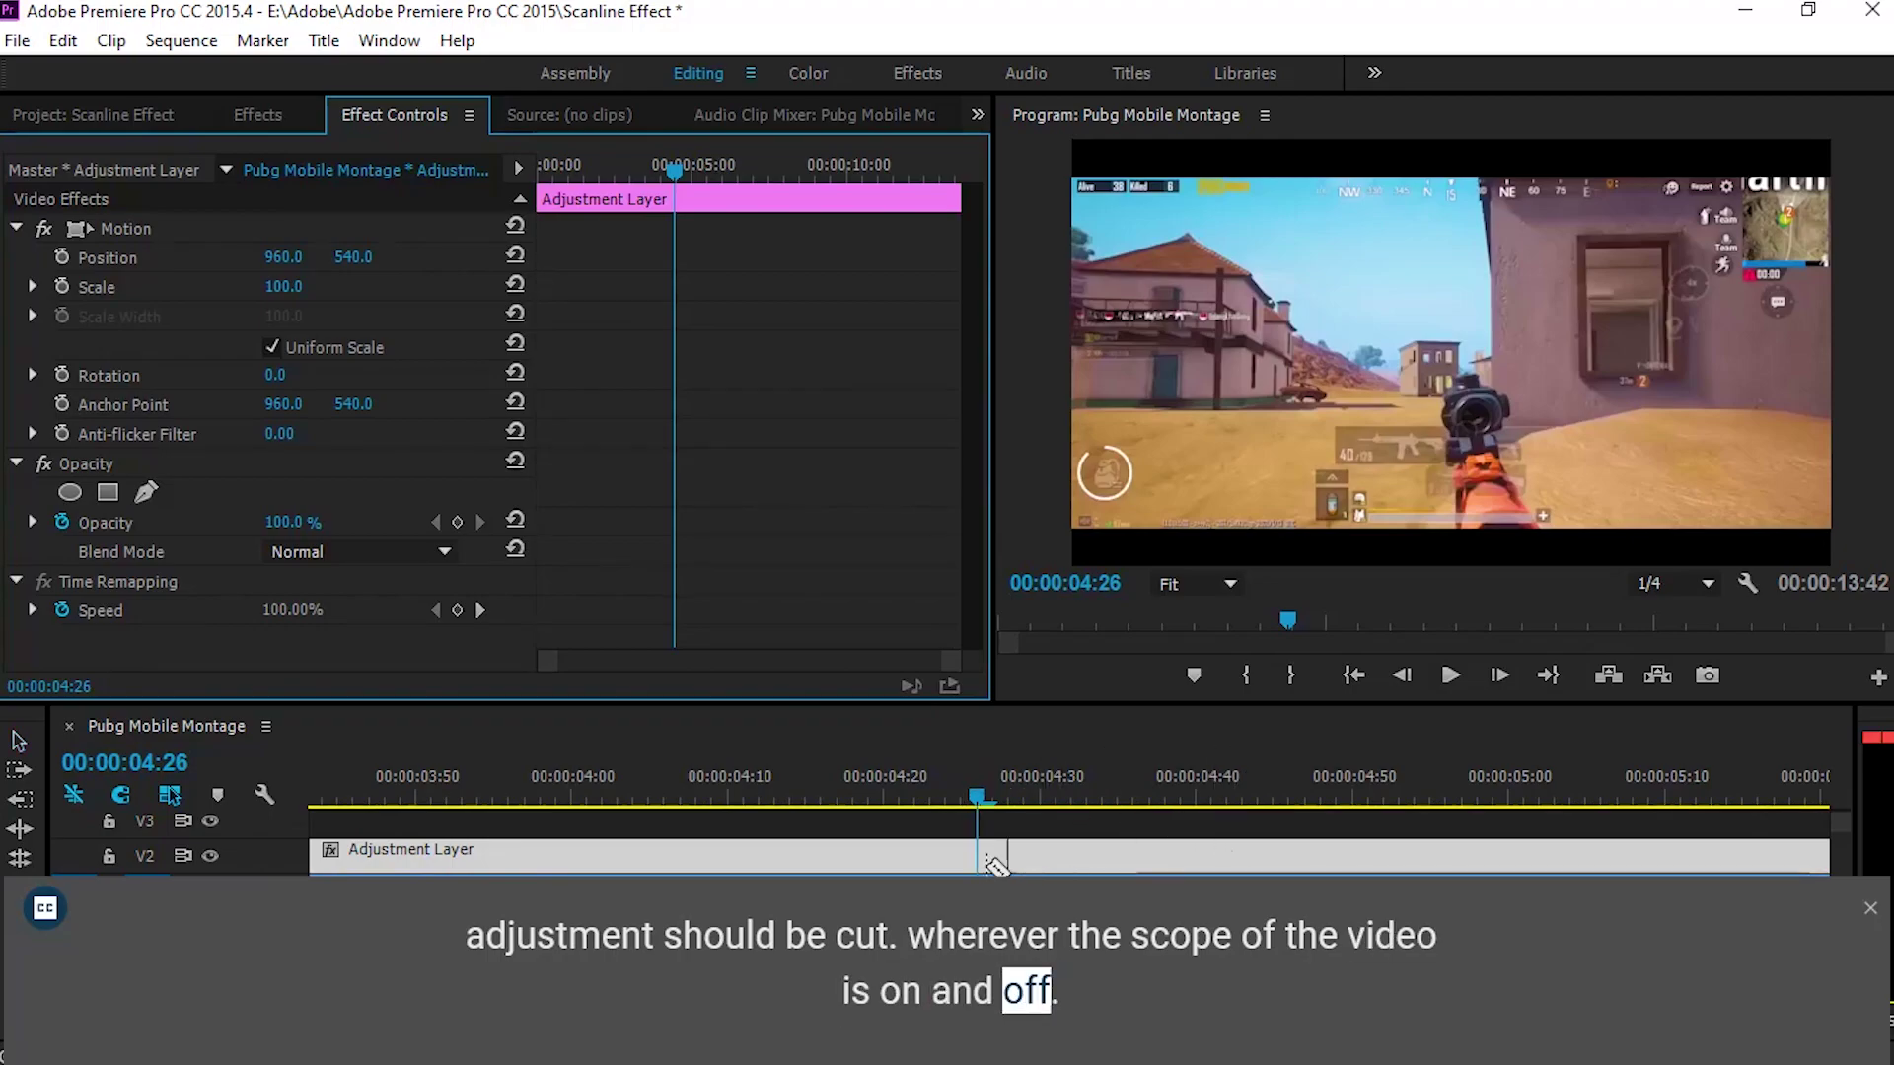
{"action": "left_click", "coordinate": [983, 864]}
{"action": "key", "text": "v"}
{"action": "left_click", "coordinate": [473, 857]}
{"action": "key", "text": "Delete"}
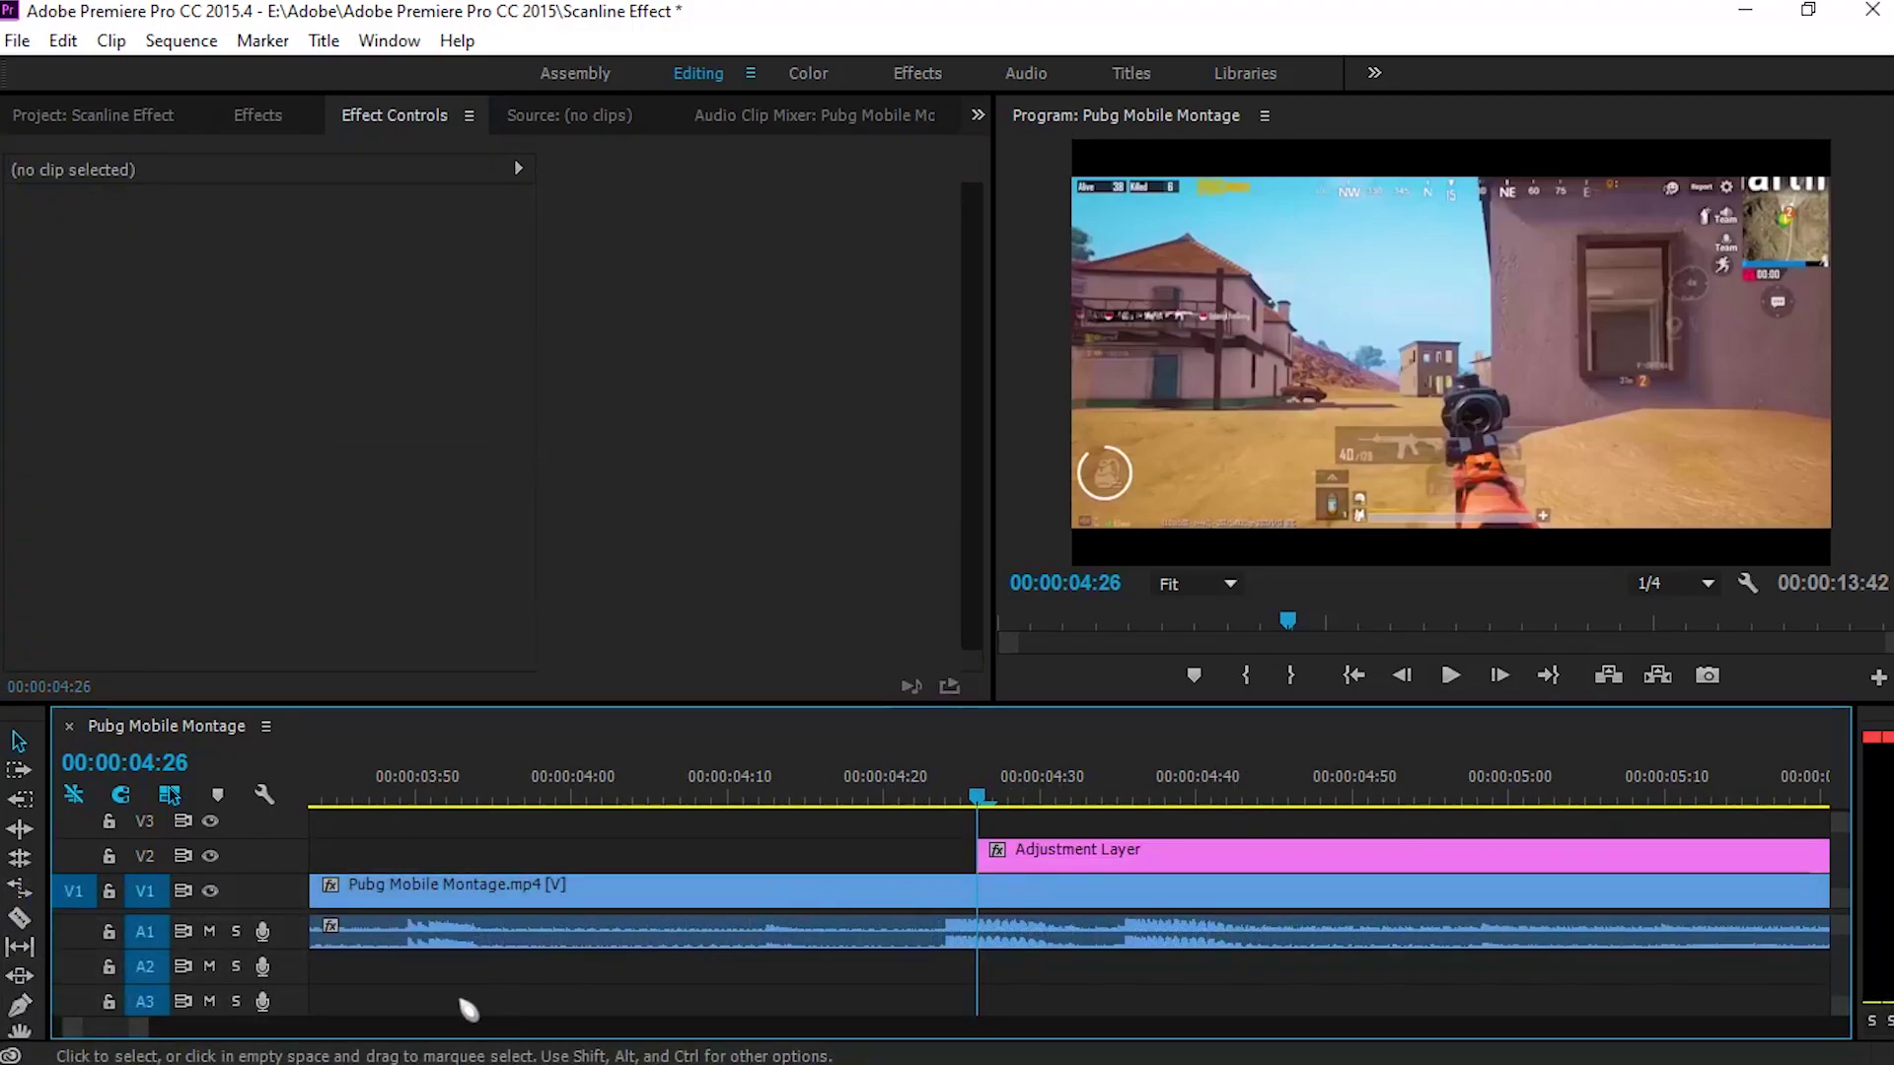
Cut the adjustment layer at 00:00:07:42, where the scope closes, and delete the part after the cut
{"action": "left_click_drag", "start_coordinate": [144, 1033], "coordinate": [201, 1035]}
{"action": "left_click_drag", "start_coordinate": [1109, 799], "coordinate": [1718, 786]}
{"action": "key", "text": "c"}
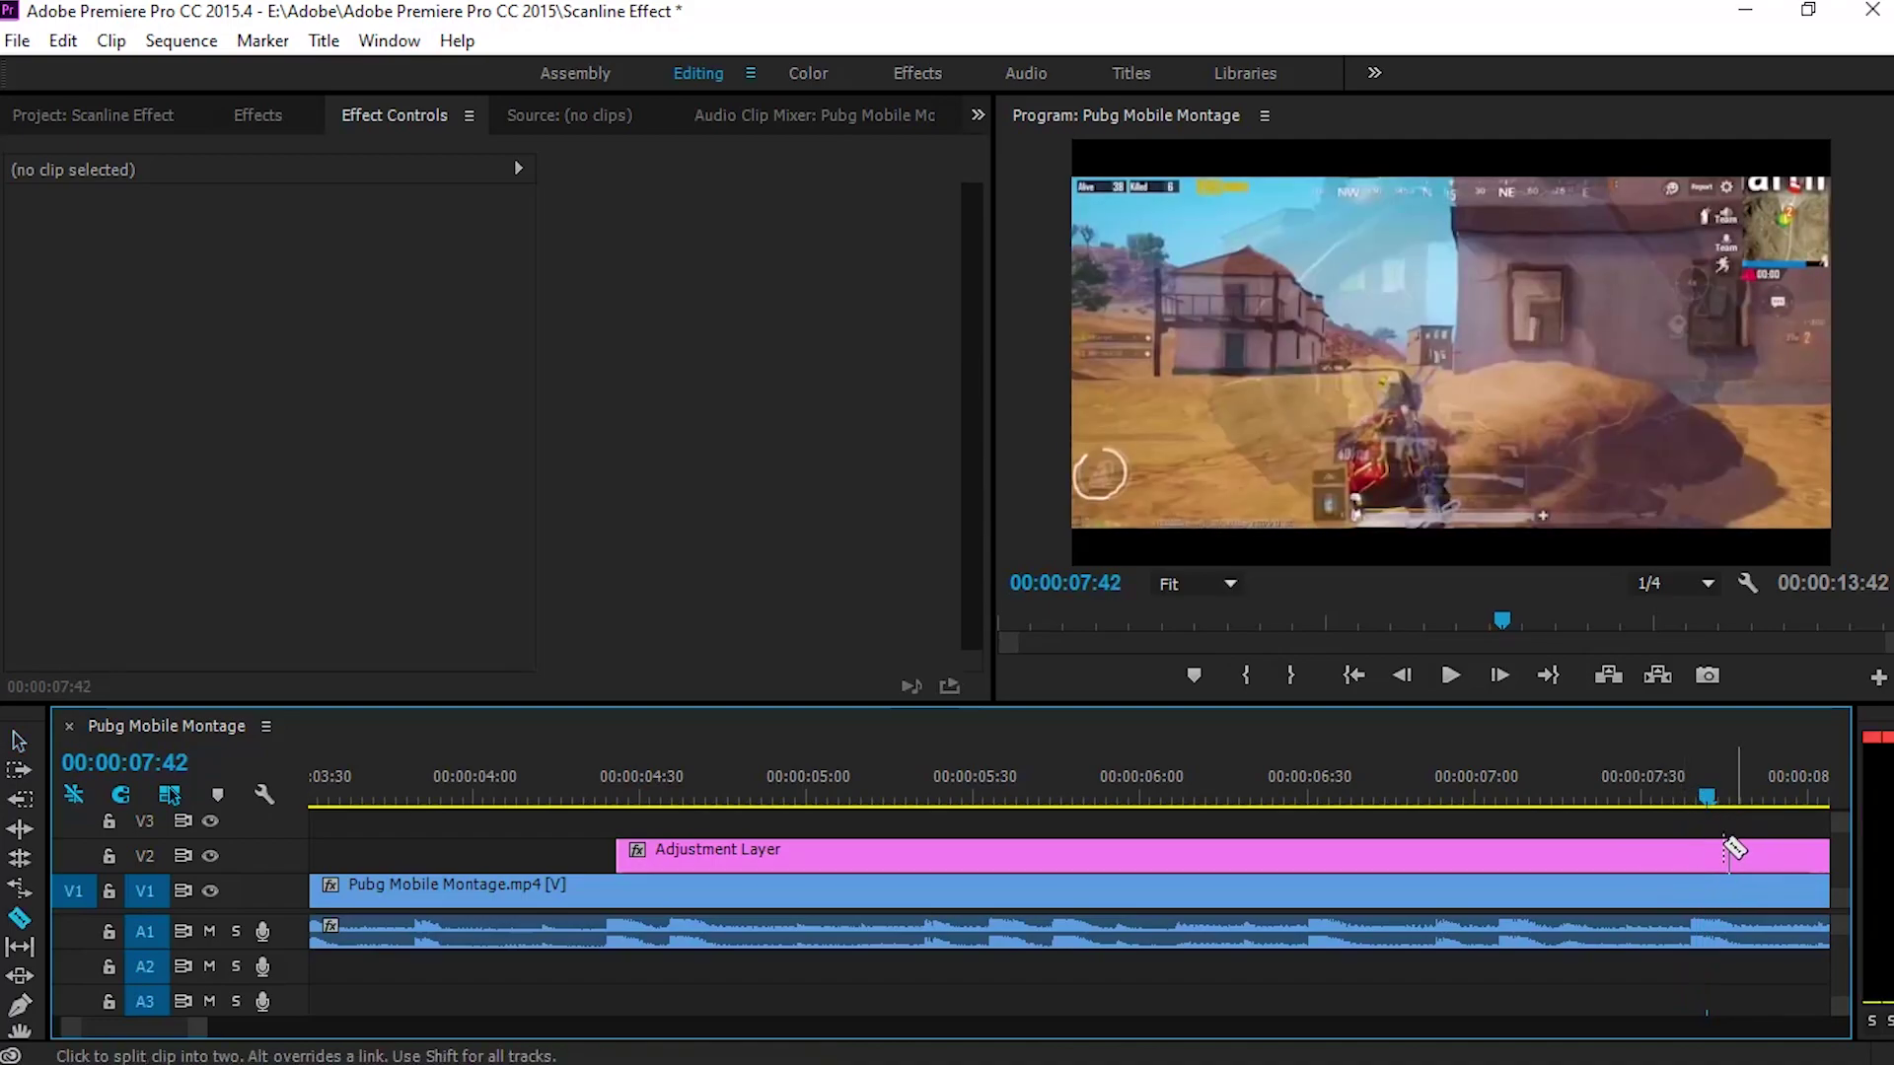
{"action": "left_click", "coordinate": [1712, 851]}
{"action": "key", "text": "v"}
{"action": "left_click", "coordinate": [1756, 860]}
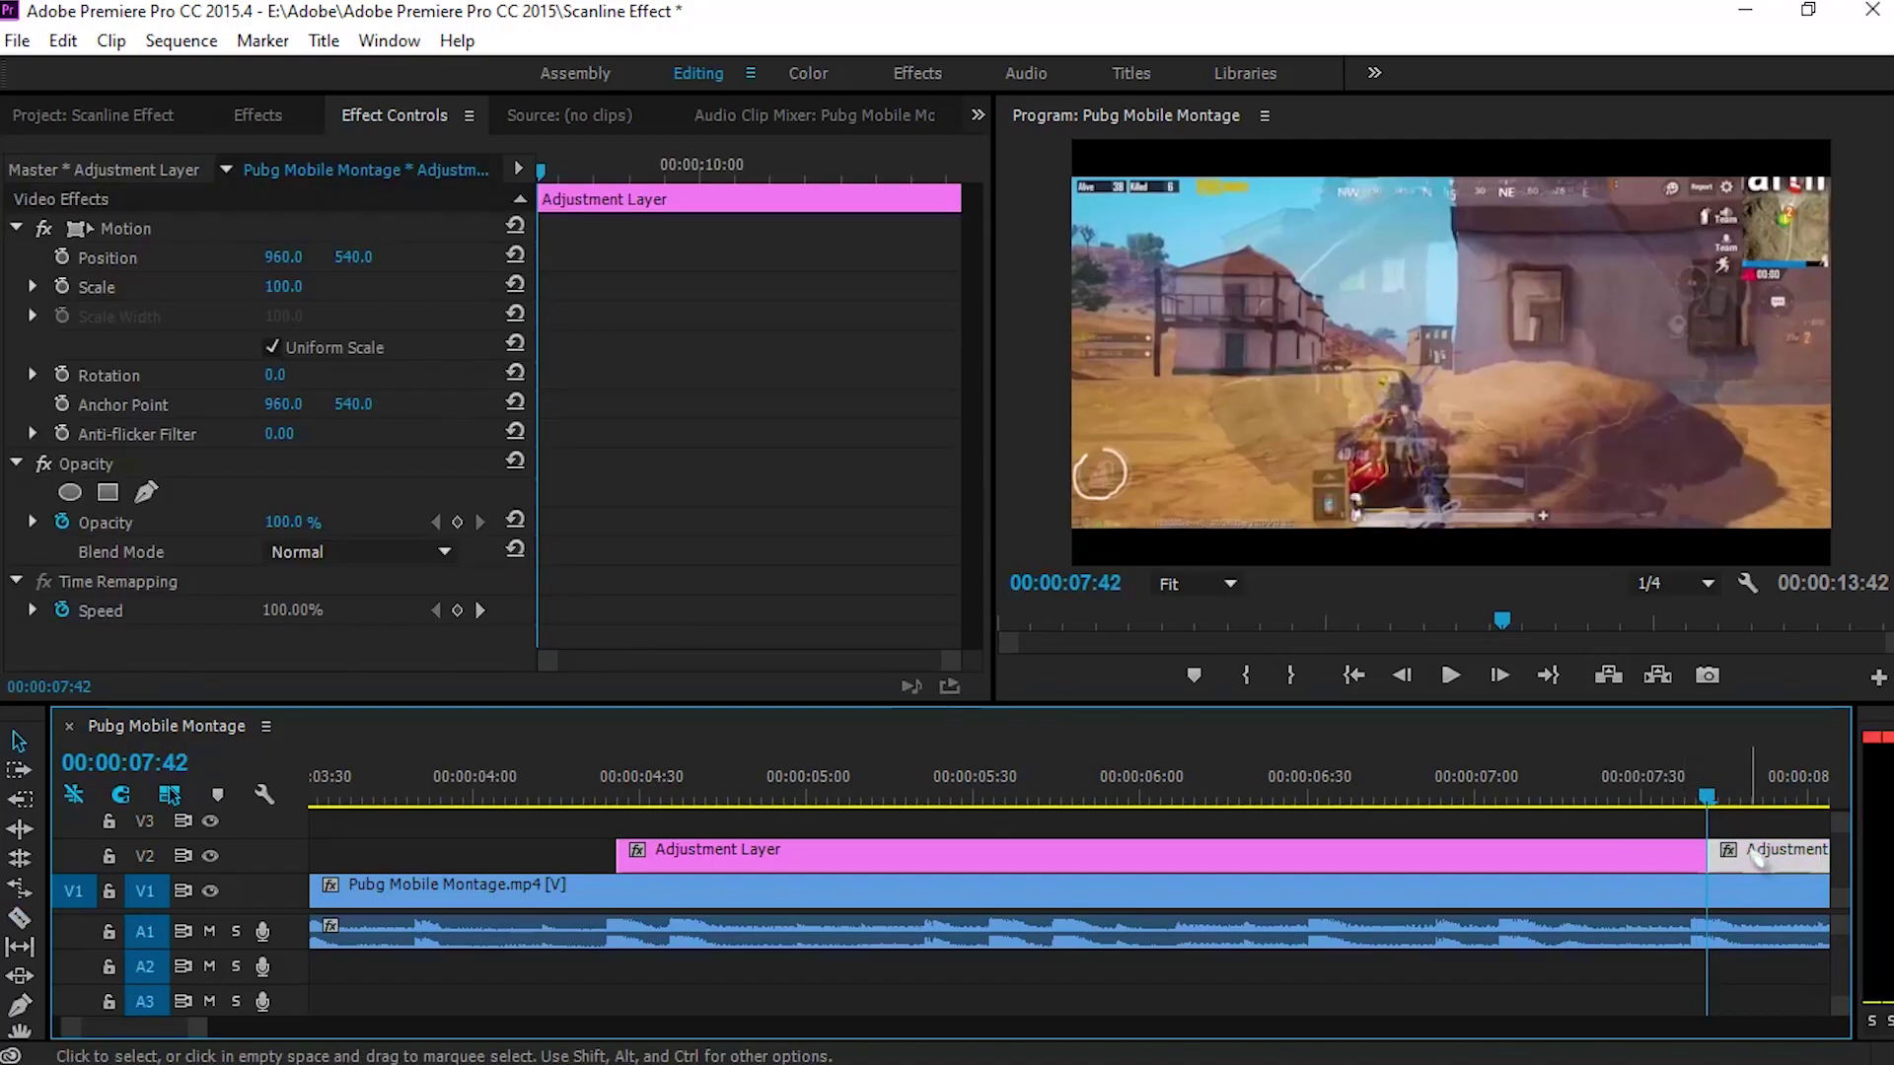
{"action": "key", "text": "Delete"}
Add an elliptical opacity mask to the adjustment layer and enable Mask Path keyframing at its start, 00:00:04:26
{"action": "left_click", "coordinate": [1449, 863]}
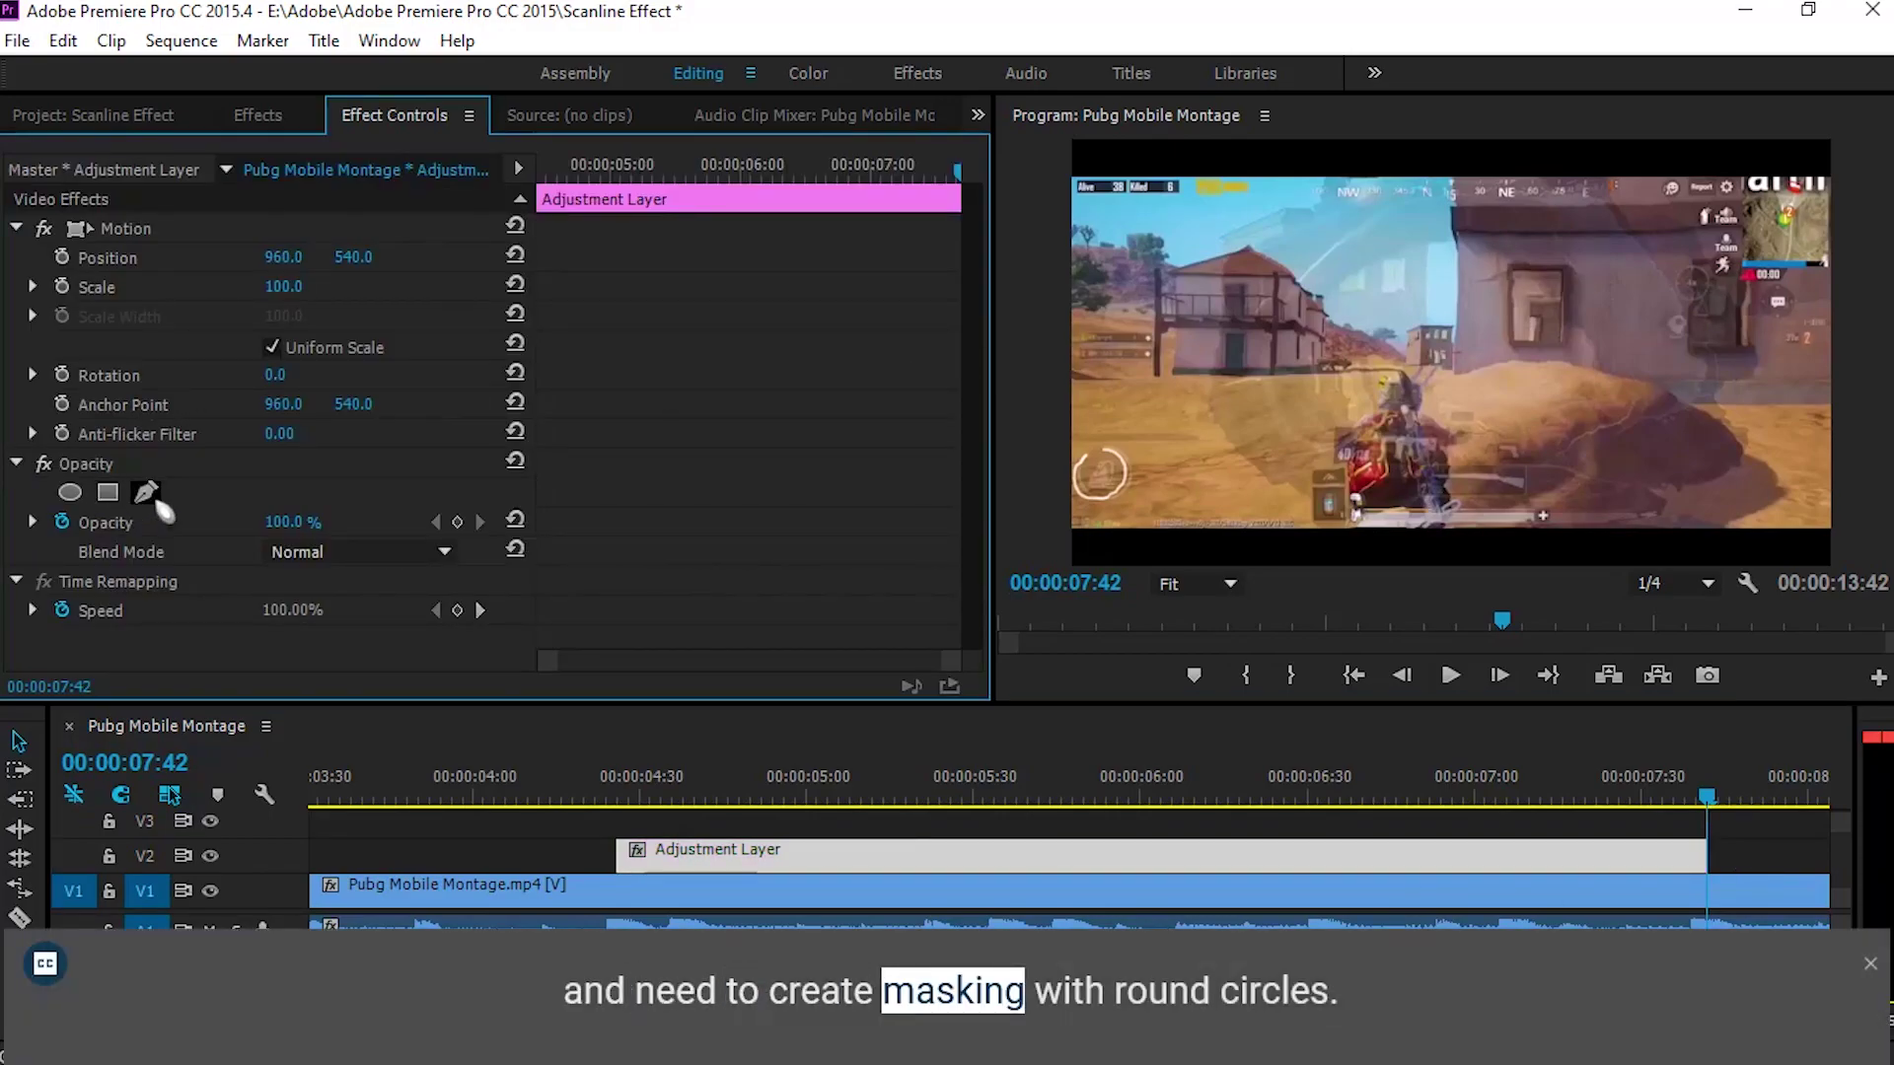
{"action": "left_click", "coordinate": [70, 492]}
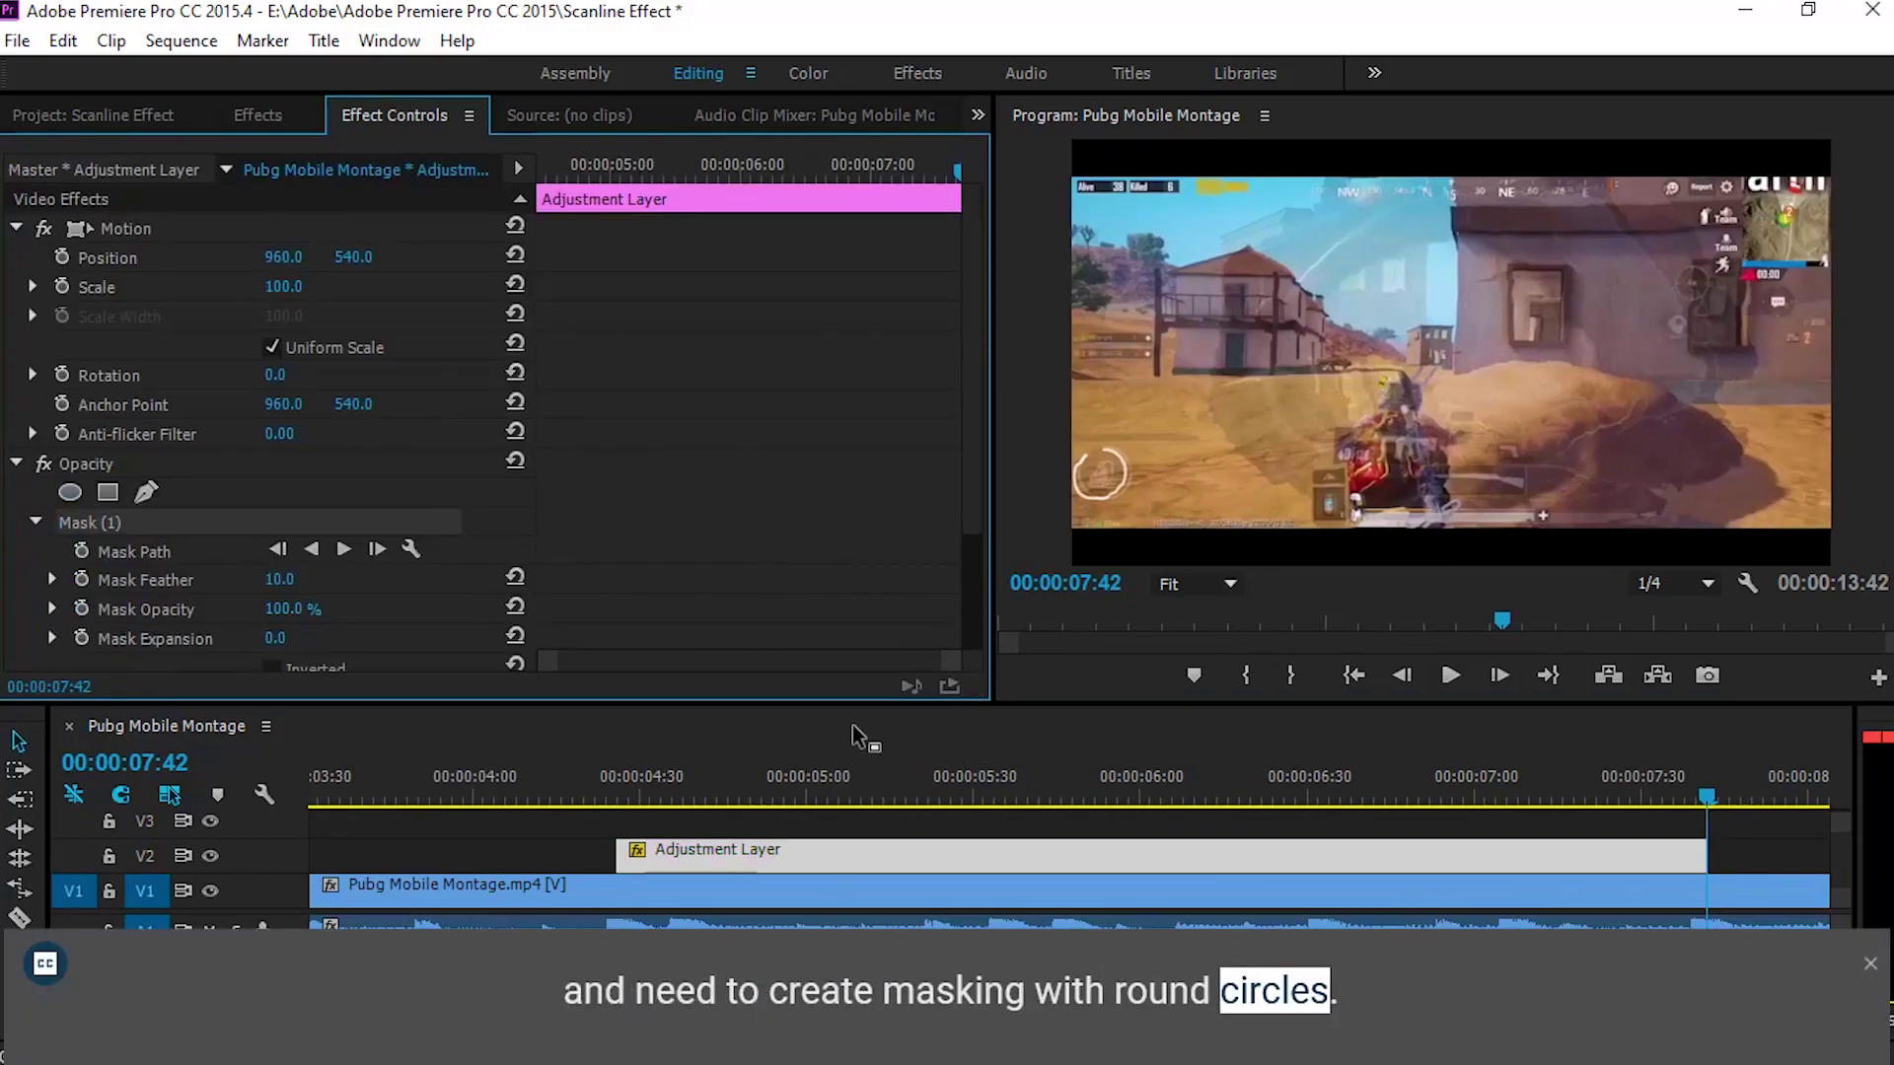
{"action": "left_click_drag", "start_coordinate": [632, 779], "coordinate": [616, 779]}
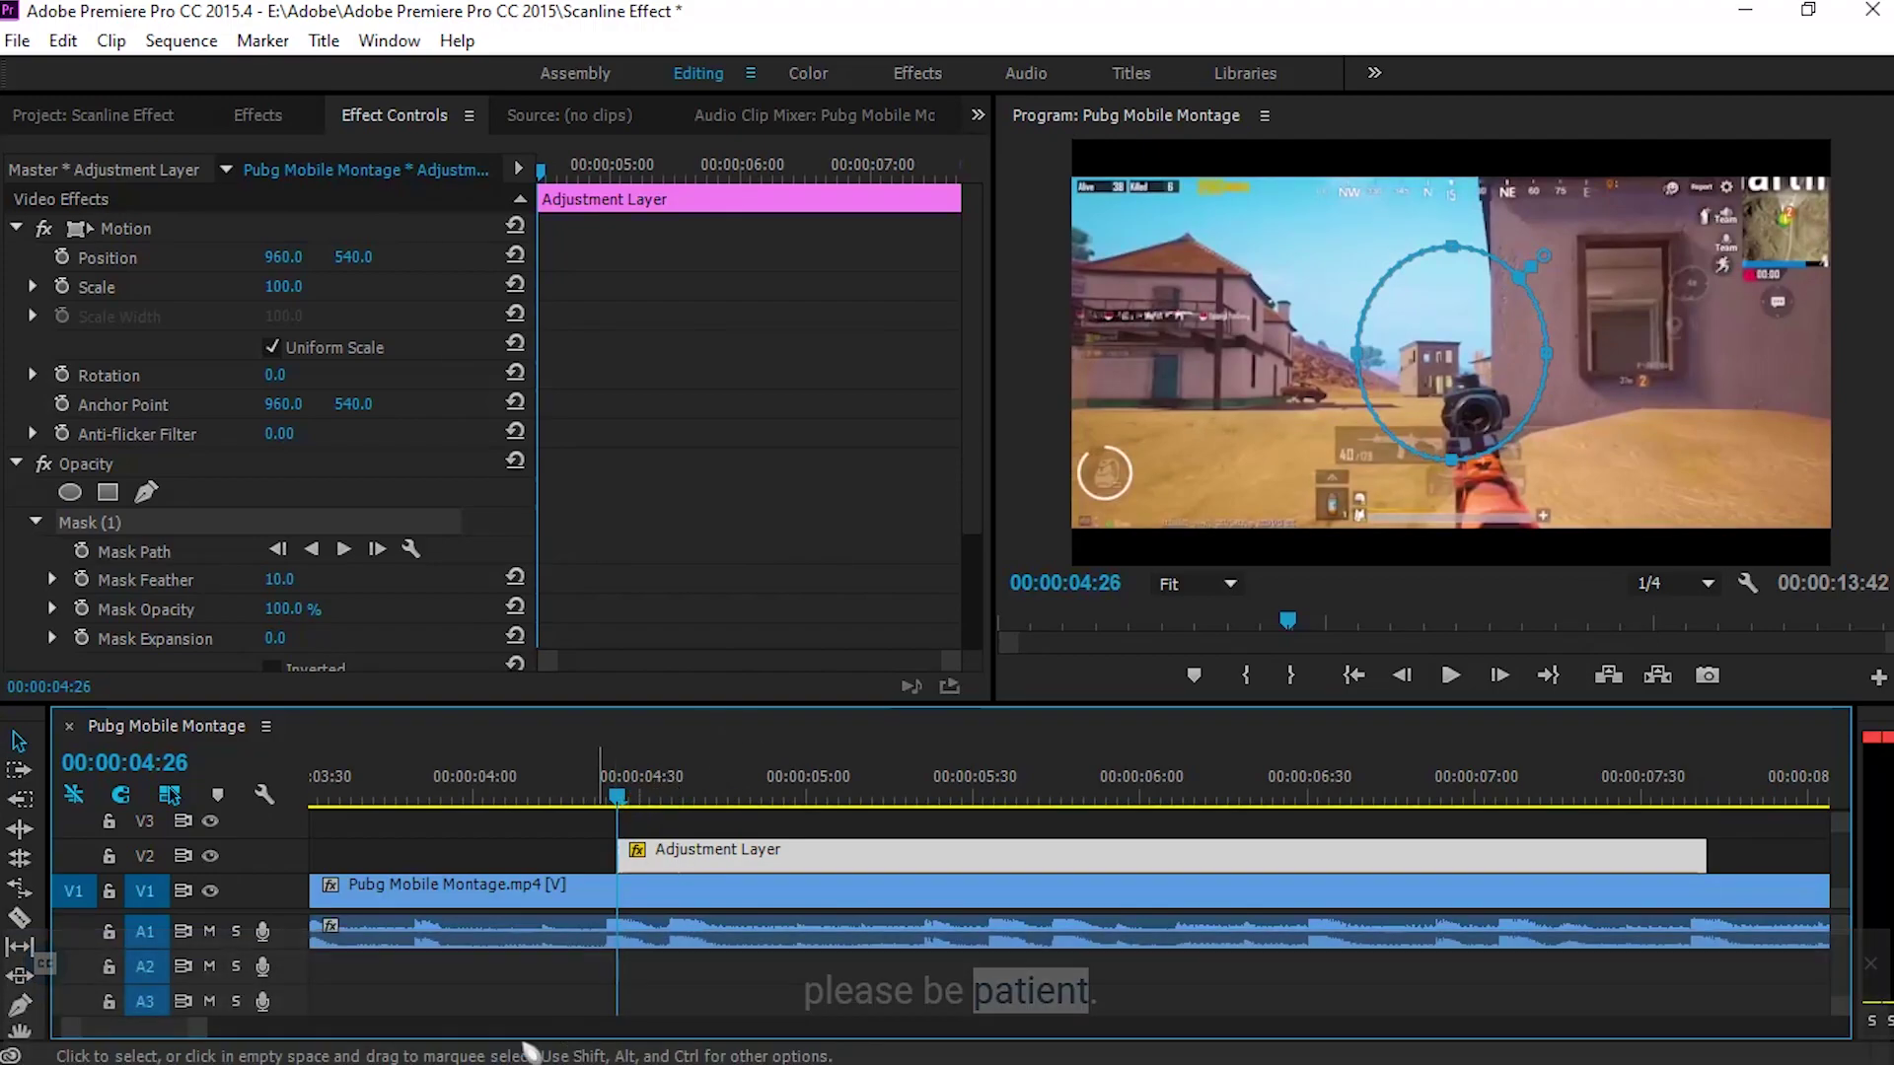
{"action": "left_click_drag", "start_coordinate": [211, 1036], "coordinate": [63, 1027]}
{"action": "left_click", "coordinate": [1230, 583]}
{"action": "left_click", "coordinate": [82, 551]}
Keyframe the mask path through the adjustment layer, fitting the ellipse to the scope's lens as it moves
{"action": "key", "text": "Right"}
{"action": "key", "text": "Right"}
{"action": "key", "text": "Right"}
{"action": "key", "text": "Right"}
{"action": "key", "text": "Right"}
{"action": "key", "text": "Right"}
{"action": "key", "text": "Right"}
{"action": "key", "text": "Right"}
{"action": "left_click_drag", "start_coordinate": [1545, 449], "coordinate": [1265, 414]}
{"action": "key", "text": "Right"}
{"action": "key", "text": "Right"}
{"action": "key", "text": "Right"}
{"action": "key", "text": "Right"}
{"action": "key", "text": "Right"}
{"action": "key", "text": "Right"}
{"action": "key", "text": "Right"}
{"action": "key", "text": "Right"}
{"action": "key", "text": "Right"}
{"action": "key", "text": "Right"}
{"action": "key", "text": "Right"}
{"action": "key", "text": "Right"}
{"action": "left_click", "coordinate": [1230, 583]}
{"action": "left_click_drag", "start_coordinate": [1578, 444], "coordinate": [1634, 441]}
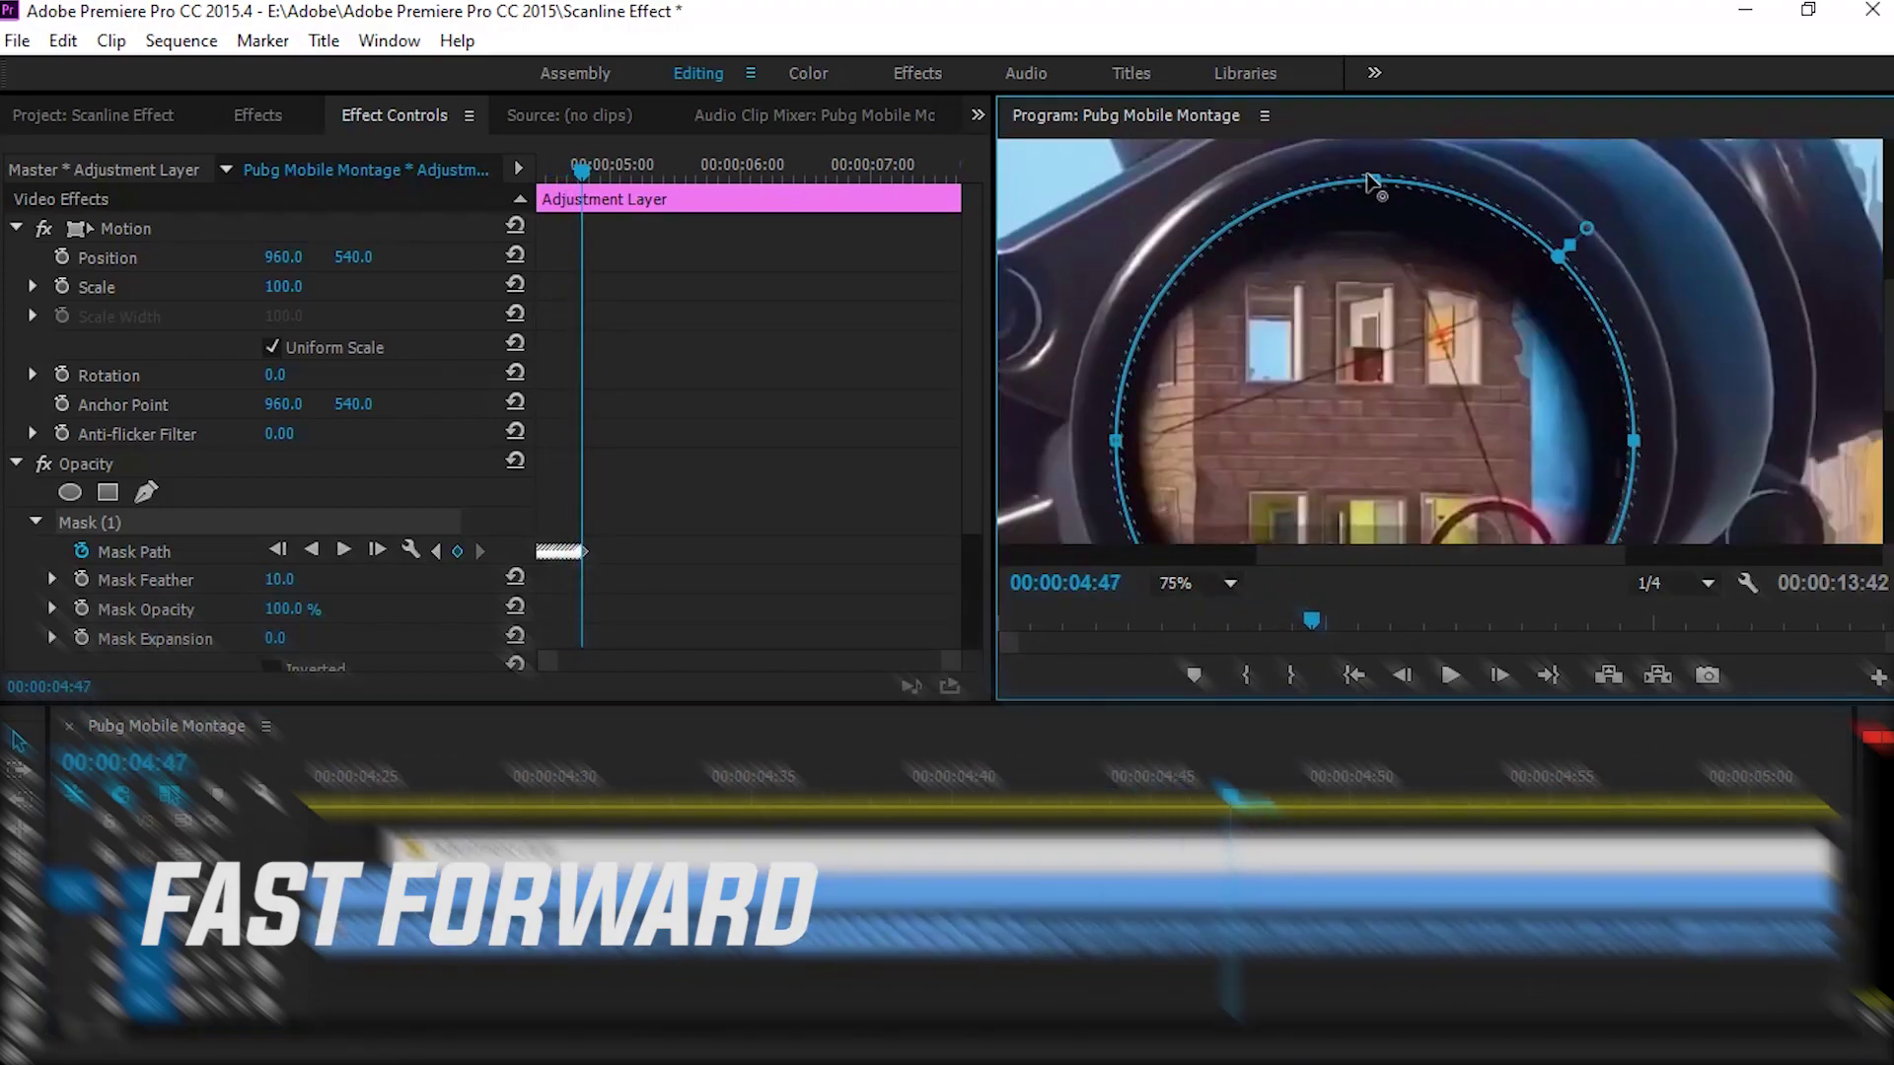
{"action": "key", "text": "Right"}
{"action": "key", "text": "Right"}
{"action": "key", "text": "Right"}
{"action": "key", "text": "Right"}
{"action": "key", "text": "Right"}
{"action": "key", "text": "Right"}
{"action": "key", "text": "Right"}
{"action": "key", "text": "Right"}
{"action": "key", "text": "Right"}
{"action": "key", "text": "Right"}
{"action": "key", "text": "Right"}
{"action": "key", "text": "Right"}
{"action": "key", "text": "Right"}
{"action": "key", "text": "Right"}
{"action": "key", "text": "Right"}
{"action": "left_click", "coordinate": [1229, 583]}
{"action": "key", "text": "Right"}
{"action": "key", "text": "Right"}
{"action": "key", "text": "Right"}
{"action": "key", "text": "Right"}
{"action": "key", "text": "Right"}
{"action": "key", "text": "Right"}
{"action": "key", "text": "Right"}
{"action": "key", "text": "Right"}
{"action": "key", "text": "Right"}
{"action": "key", "text": "Right"}
{"action": "key", "text": "Right"}
{"action": "key", "text": "Right"}
{"action": "key", "text": "Right"}
{"action": "key", "text": "Right"}
{"action": "key", "text": "Right"}
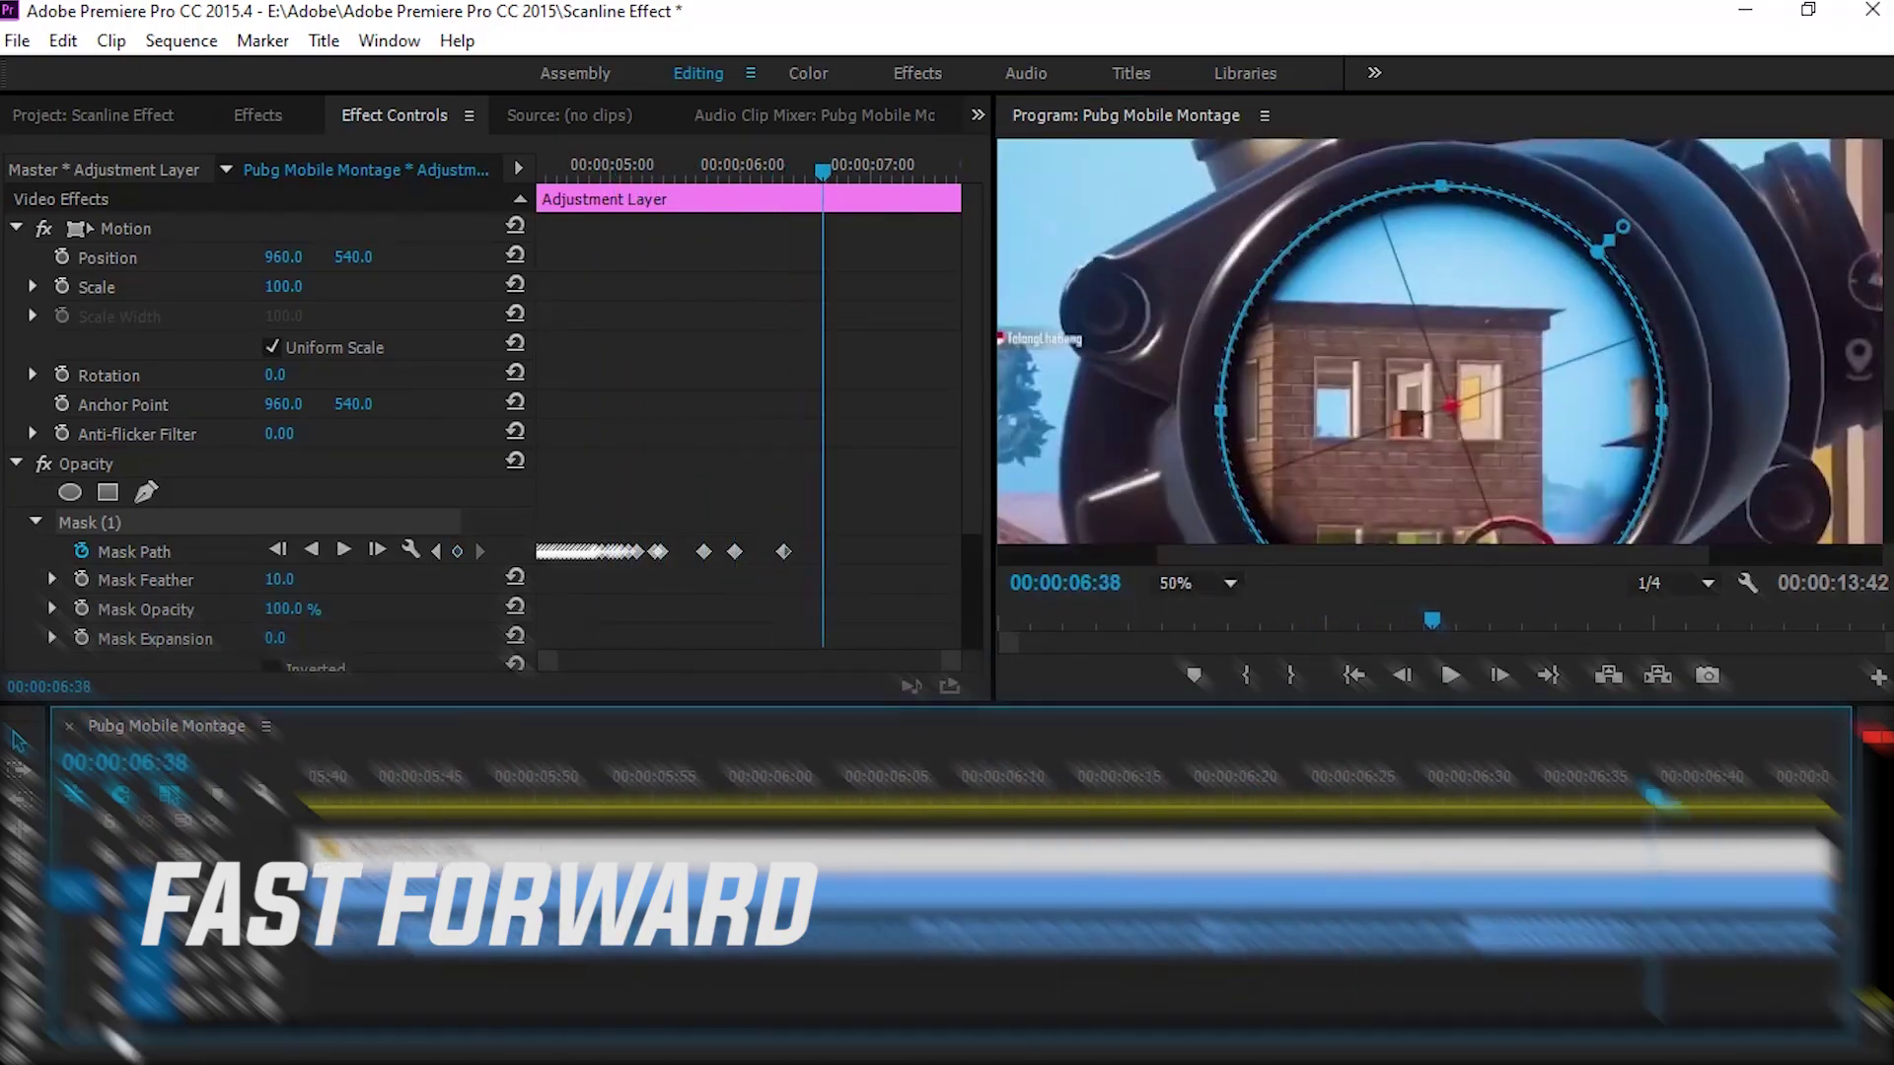
{"action": "key", "text": "Right"}
{"action": "key", "text": "Right"}
{"action": "key", "text": "Right"}
{"action": "key", "text": "Right"}
{"action": "key", "text": "Right"}
{"action": "key", "text": "Right"}
{"action": "key", "text": "Right"}
{"action": "key", "text": "Right"}
{"action": "key", "text": "Right"}
{"action": "key", "text": "Right"}
{"action": "key", "text": "Right"}
{"action": "key", "text": "Right"}
{"action": "key", "text": "Right"}
{"action": "key", "text": "Right"}
{"action": "key", "text": "Right"}
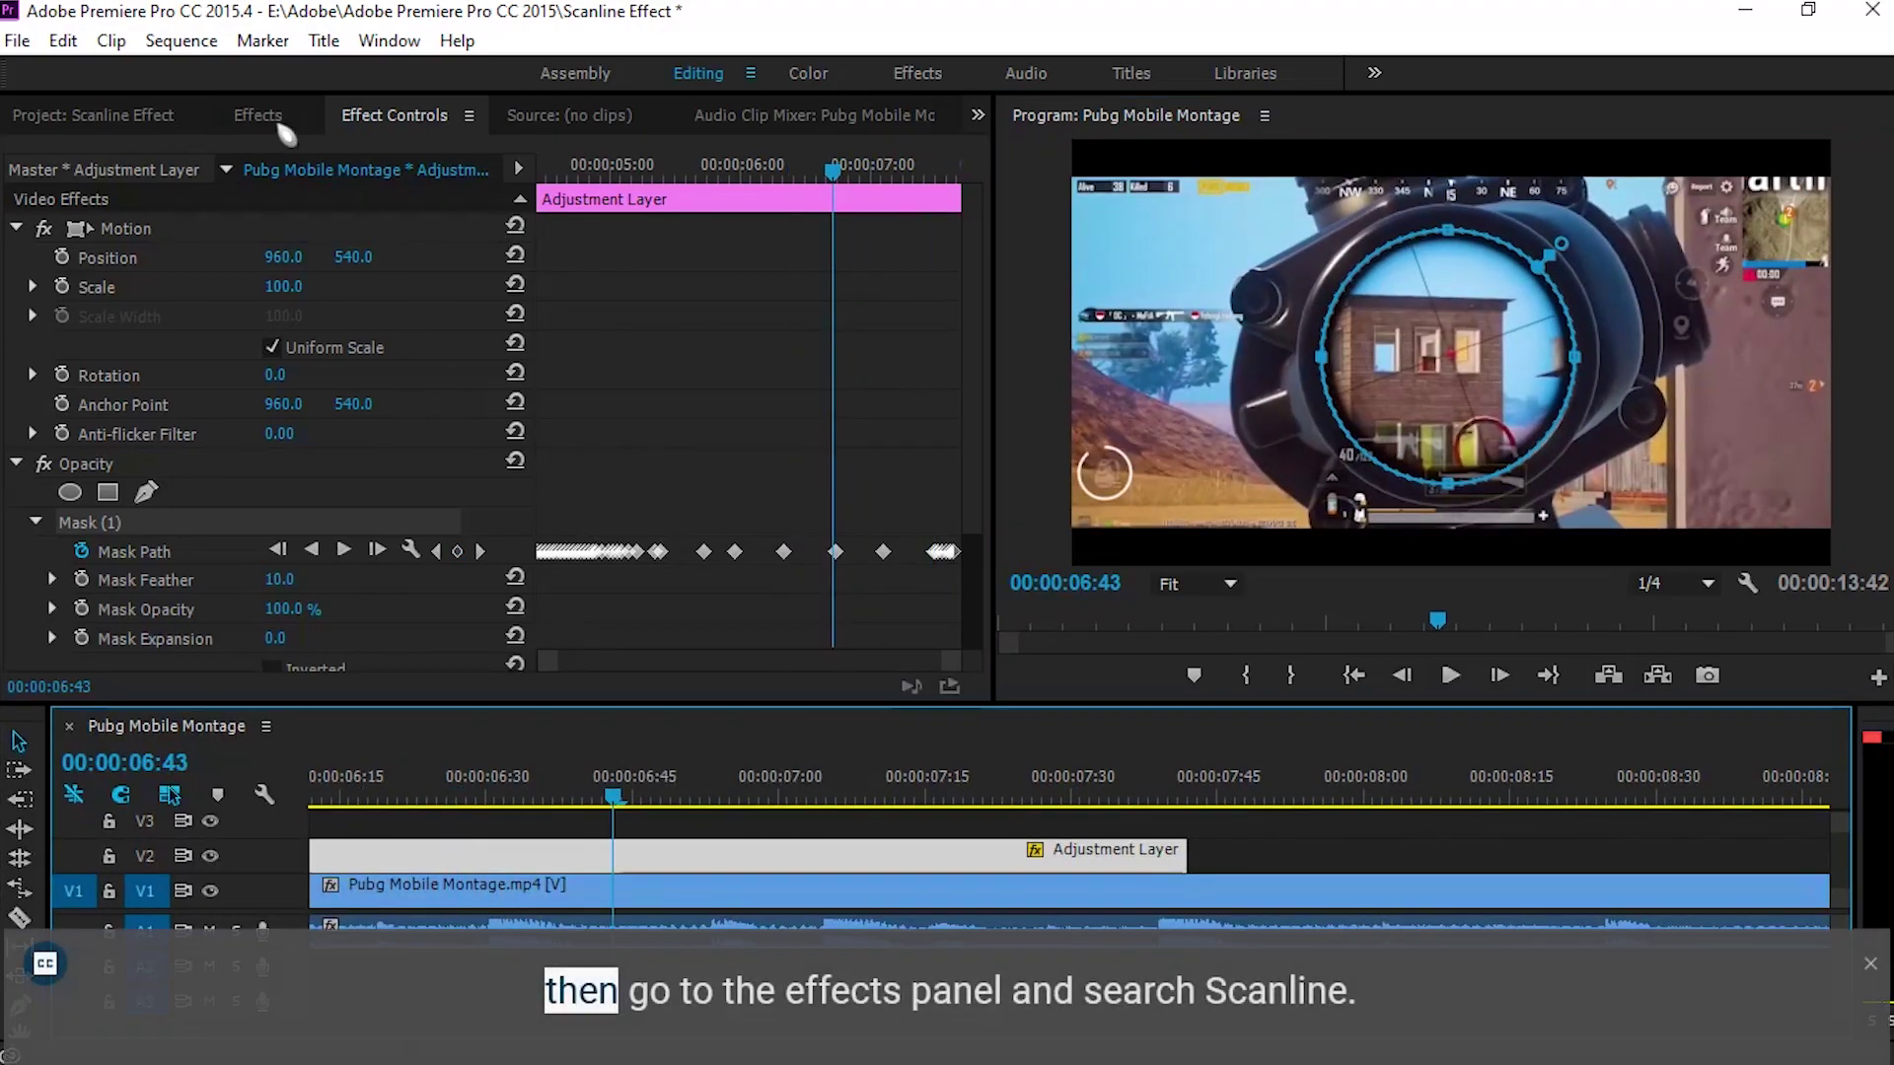
Find the scanline effects and apply S_ScanLines to the masked adjustment layer
{"action": "left_click", "coordinate": [280, 126]}
{"action": "left_click", "coordinate": [132, 155]}
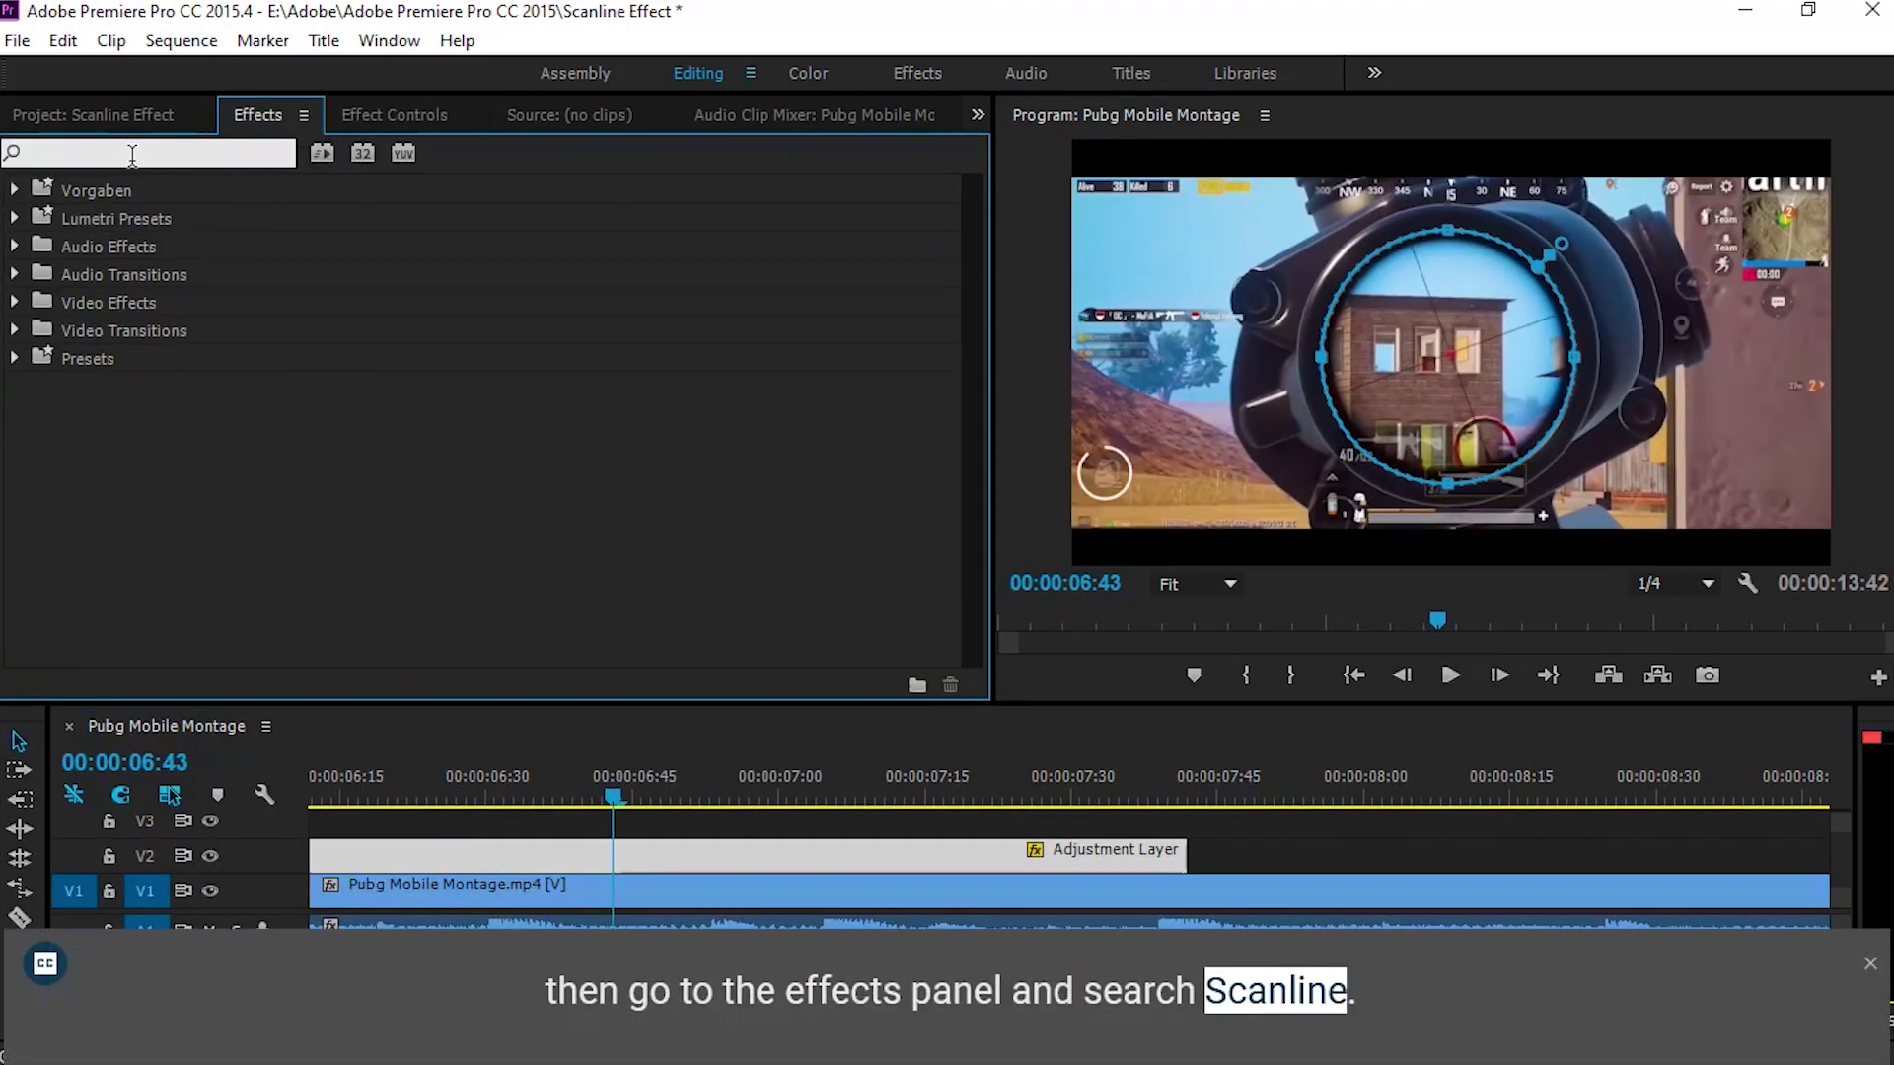
{"action": "type", "text": "scanline"}
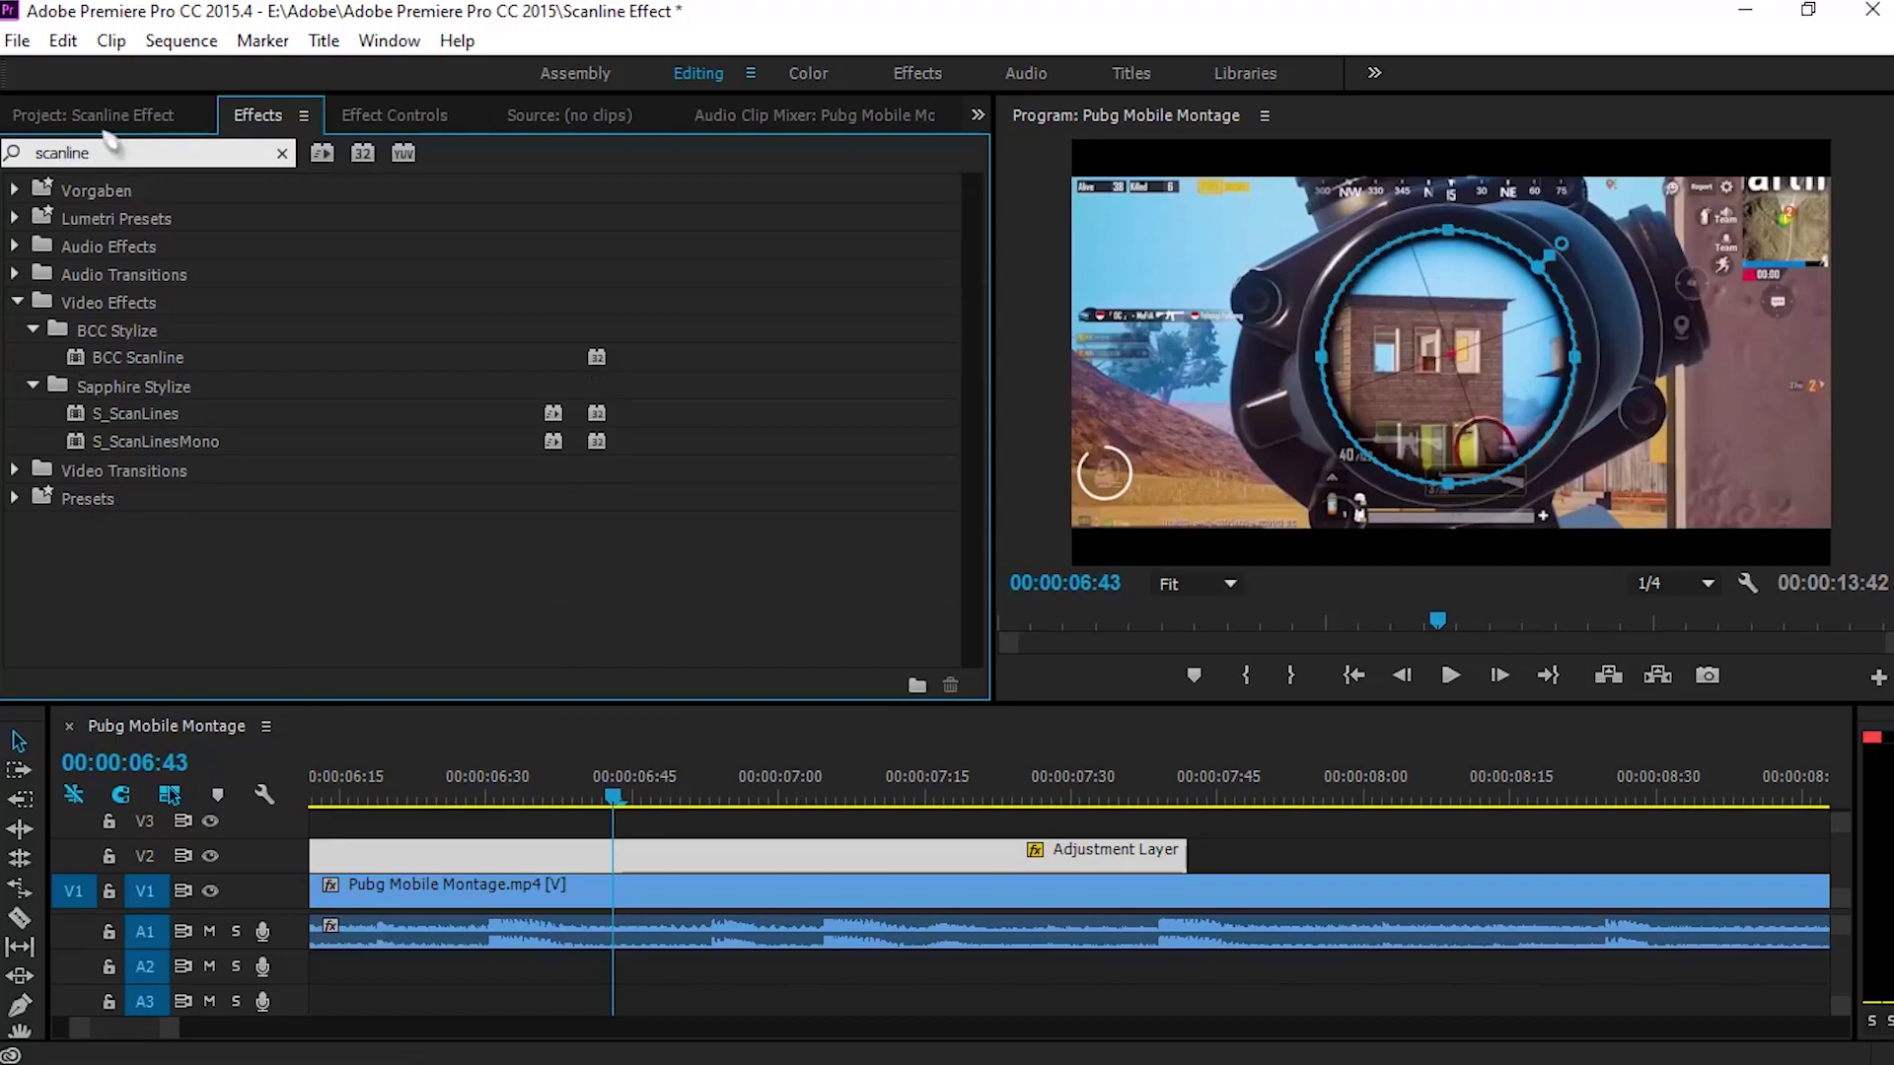
{"action": "left_click", "coordinate": [193, 422]}
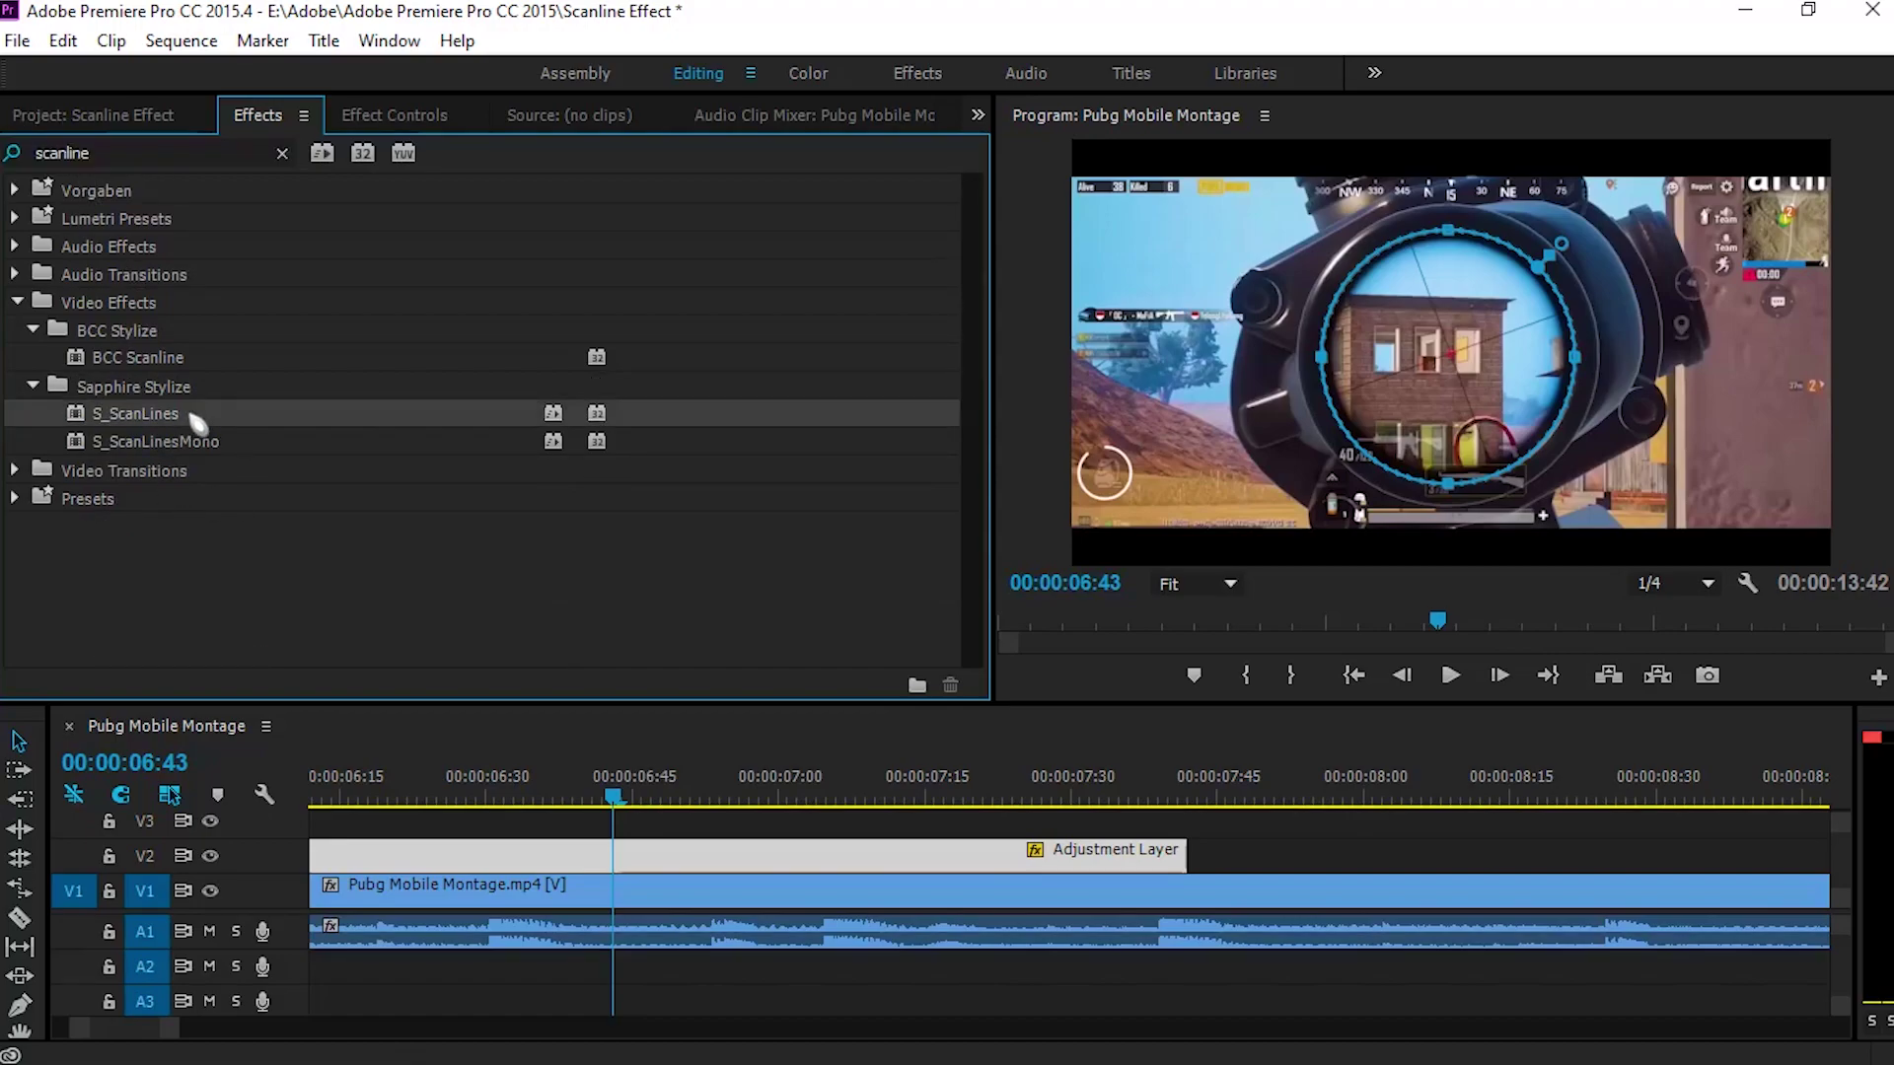
{"action": "left_click_drag", "start_coordinate": [363, 411], "coordinate": [742, 850]}
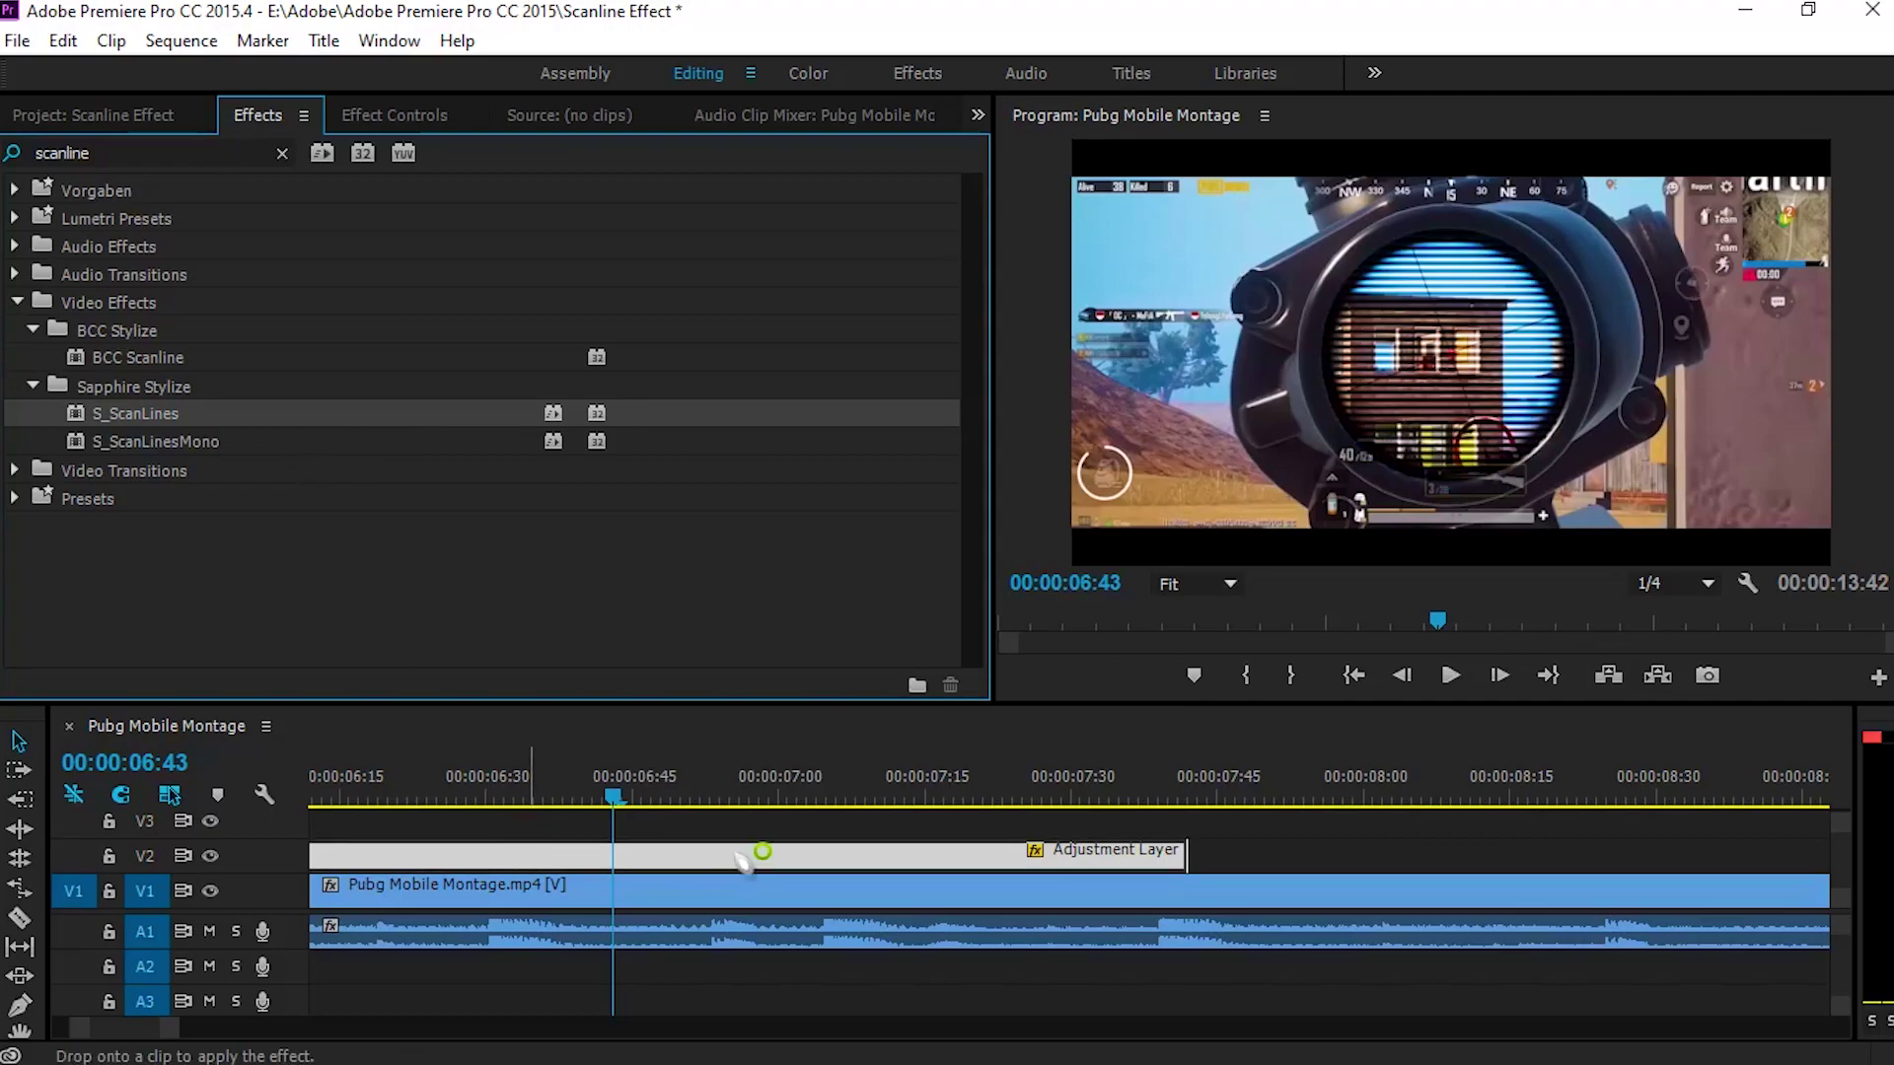
Set the Lines Frequency of the S_ScanLines effect to 80
{"action": "left_click", "coordinate": [400, 116]}
{"action": "left_click_drag", "start_coordinate": [976, 268], "coordinate": [979, 493]}
{"action": "left_click", "coordinate": [276, 326]}
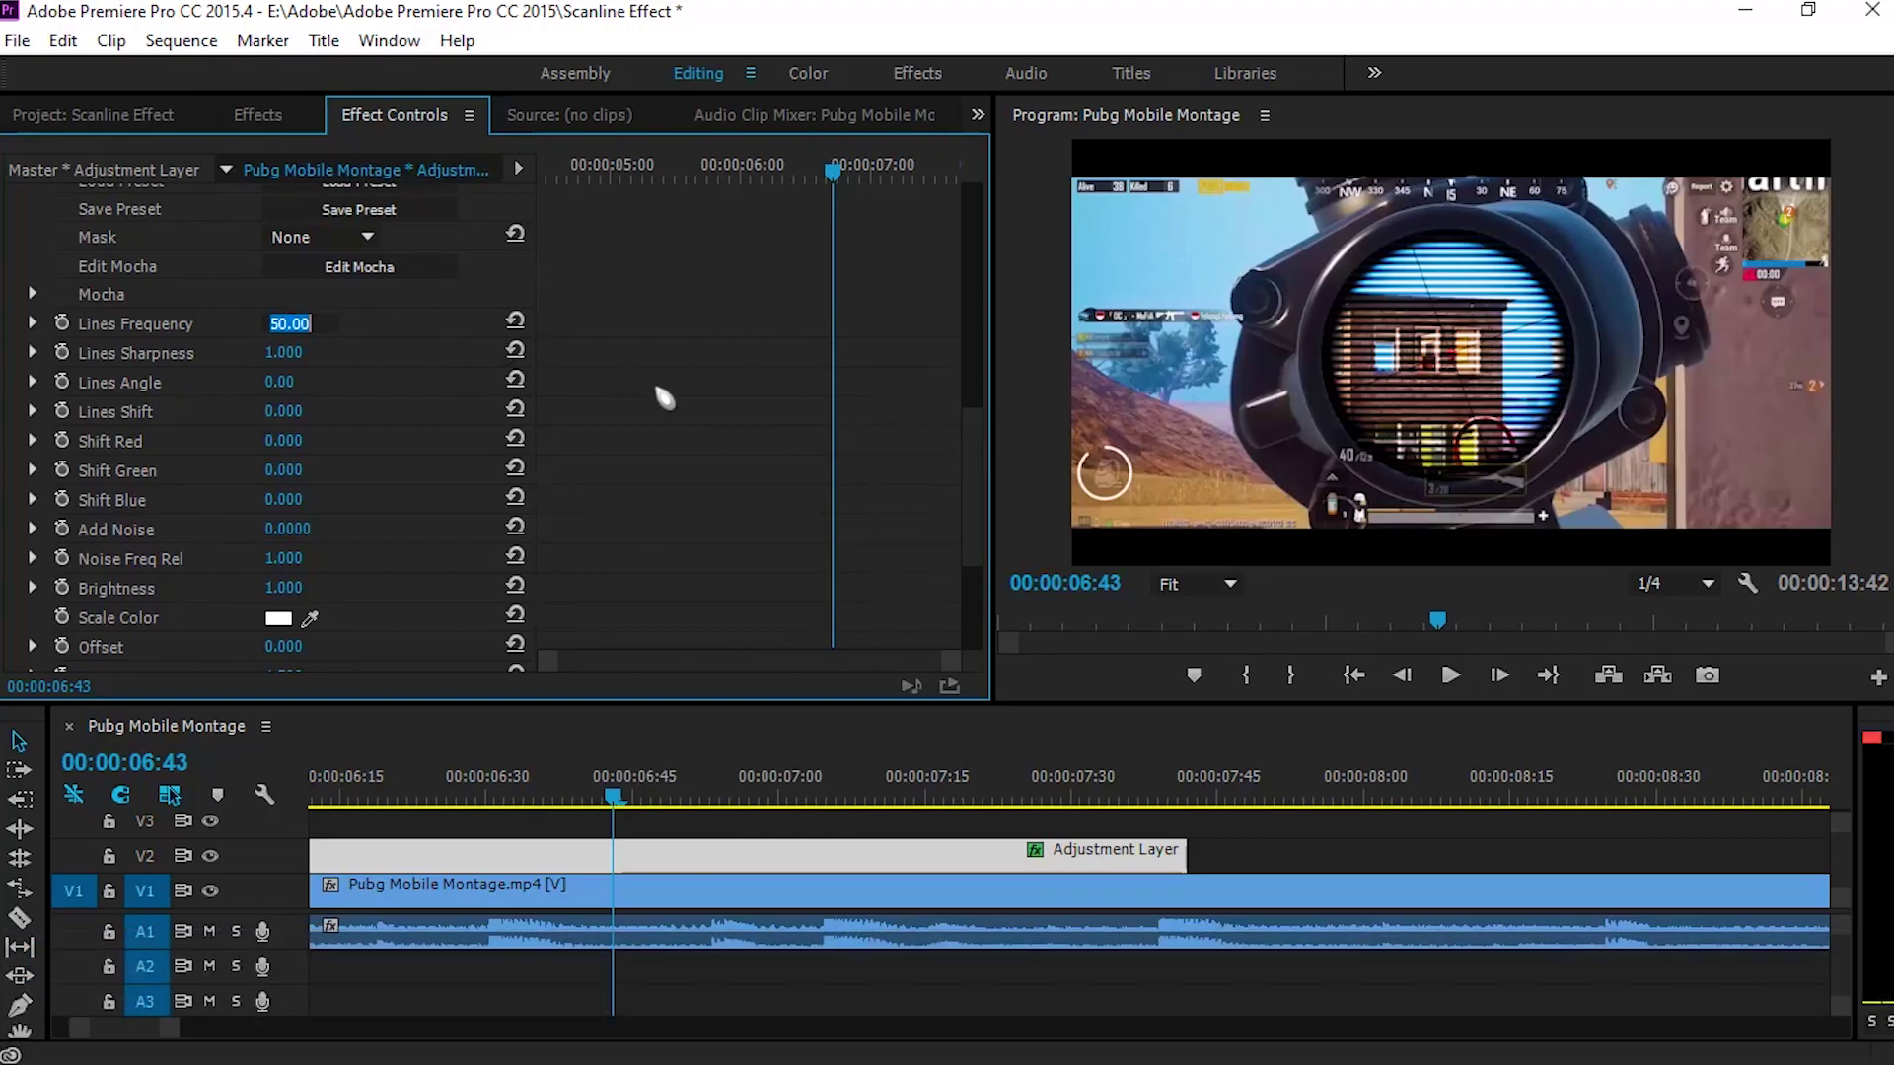
{"action": "left_click_drag", "start_coordinate": [170, 1038], "coordinate": [232, 1038]}
{"action": "left_click", "coordinate": [511, 801]}
{"action": "left_click_drag", "start_coordinate": [528, 803], "coordinate": [842, 811]}
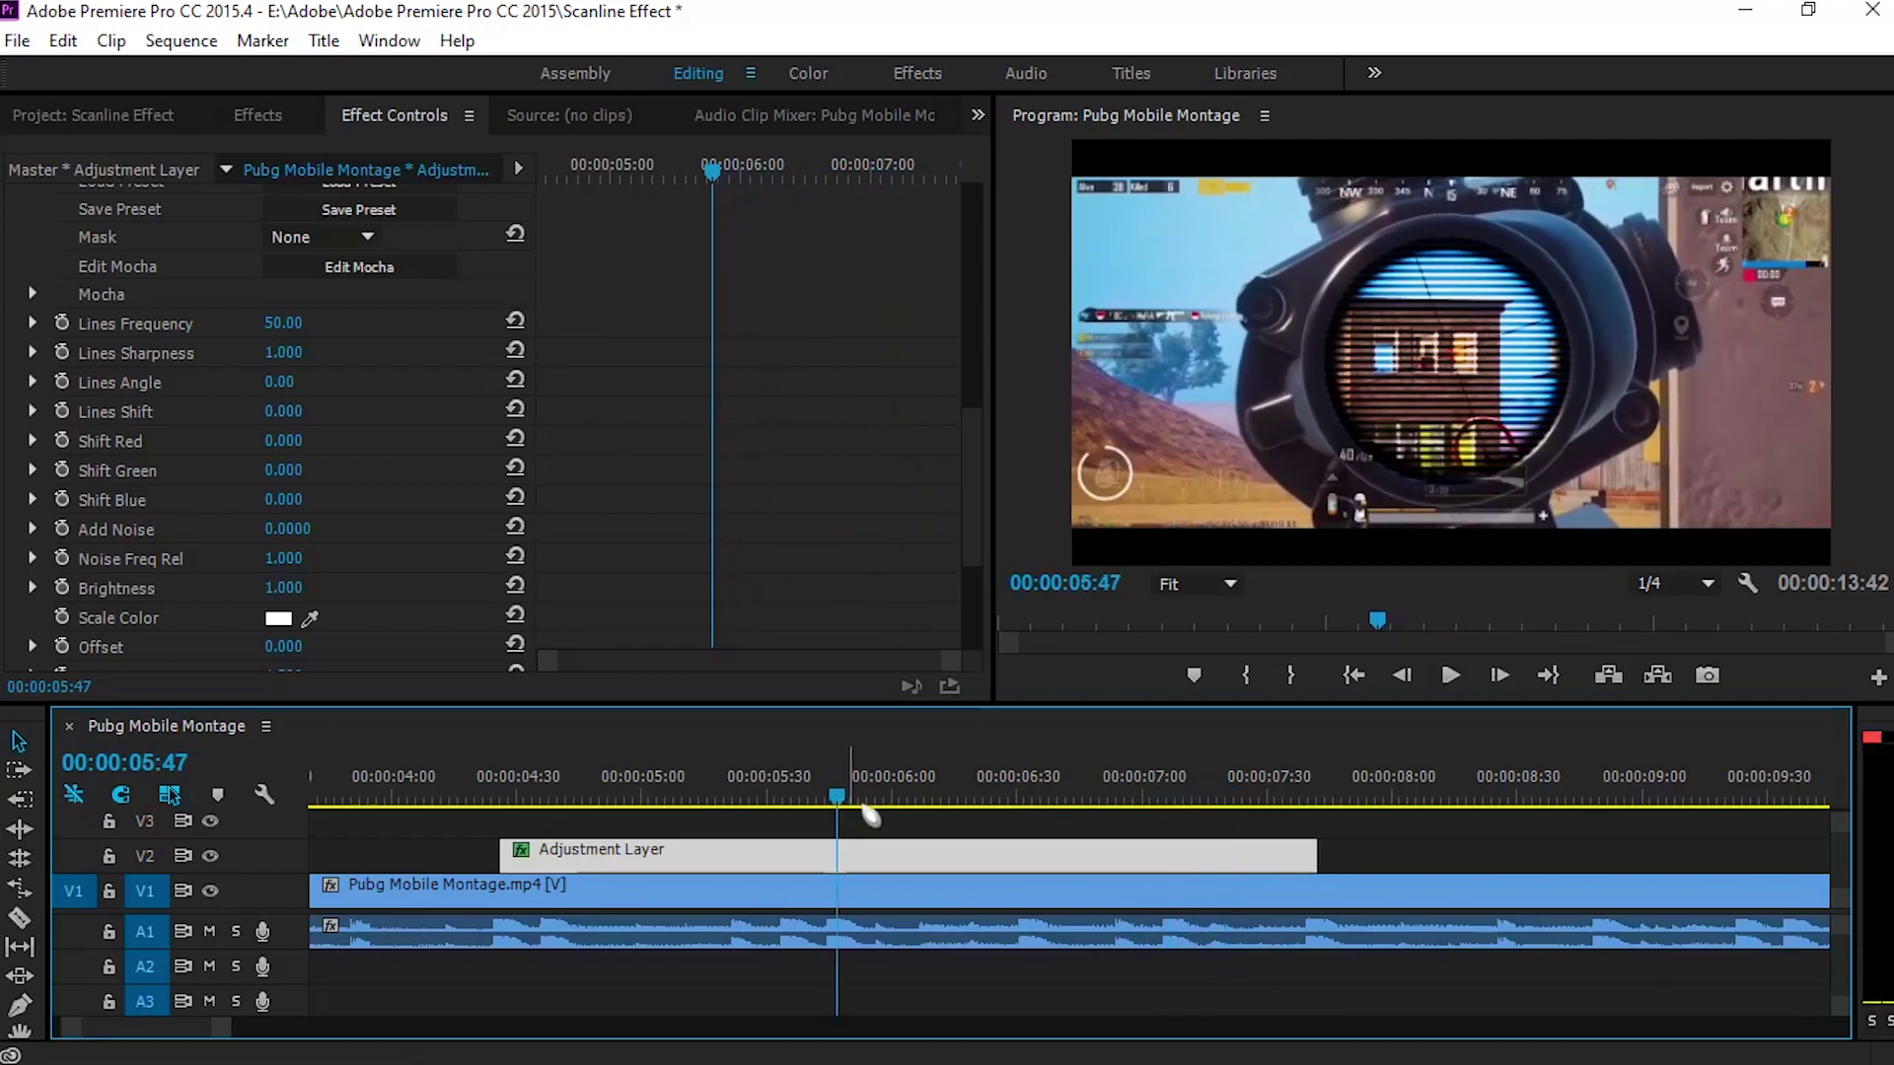
{"action": "left_click", "coordinate": [290, 331]}
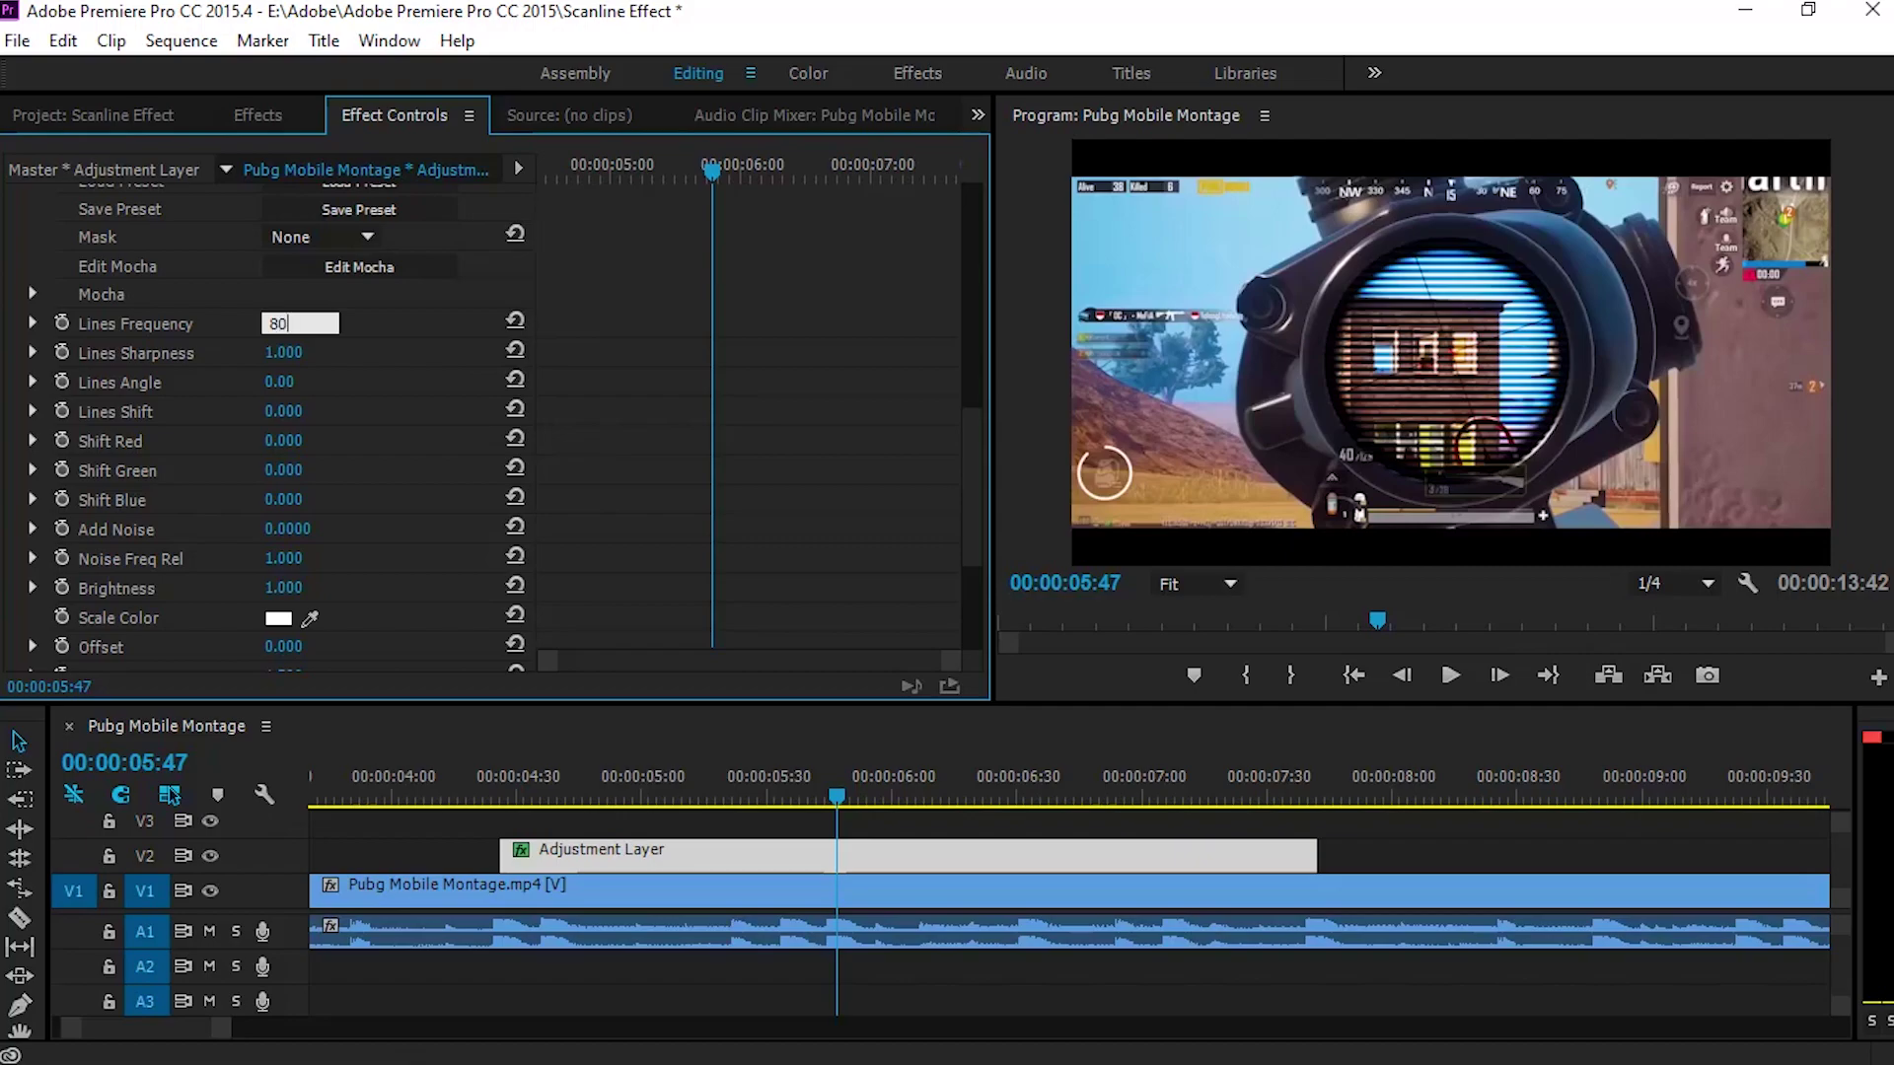
{"action": "key", "text": "Return"}
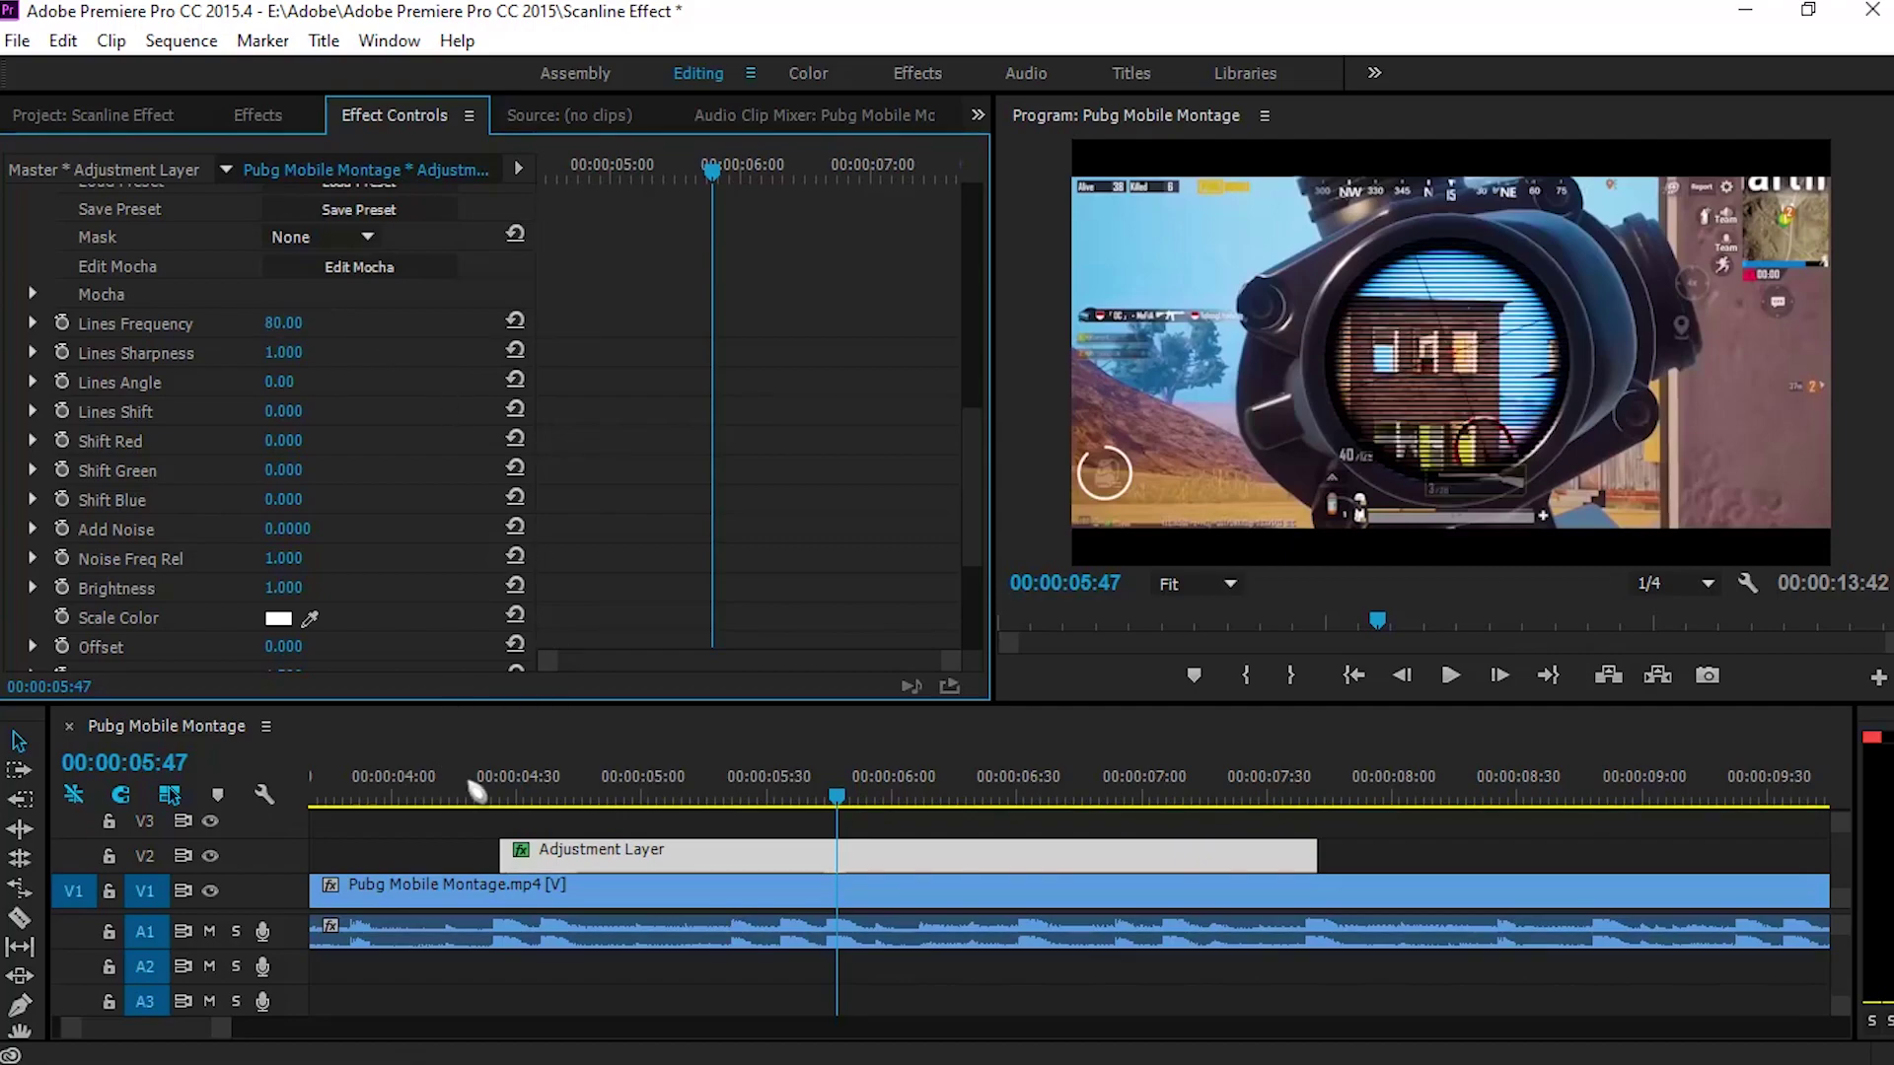
Set the adjustment layer's opacity blend mode to Lighter Color and play the scope section from just before the layer
{"action": "left_click_drag", "start_coordinate": [493, 801], "coordinate": [1127, 809]}
{"action": "left_click_drag", "start_coordinate": [974, 508], "coordinate": [981, 335]}
{"action": "left_click", "coordinate": [375, 538]}
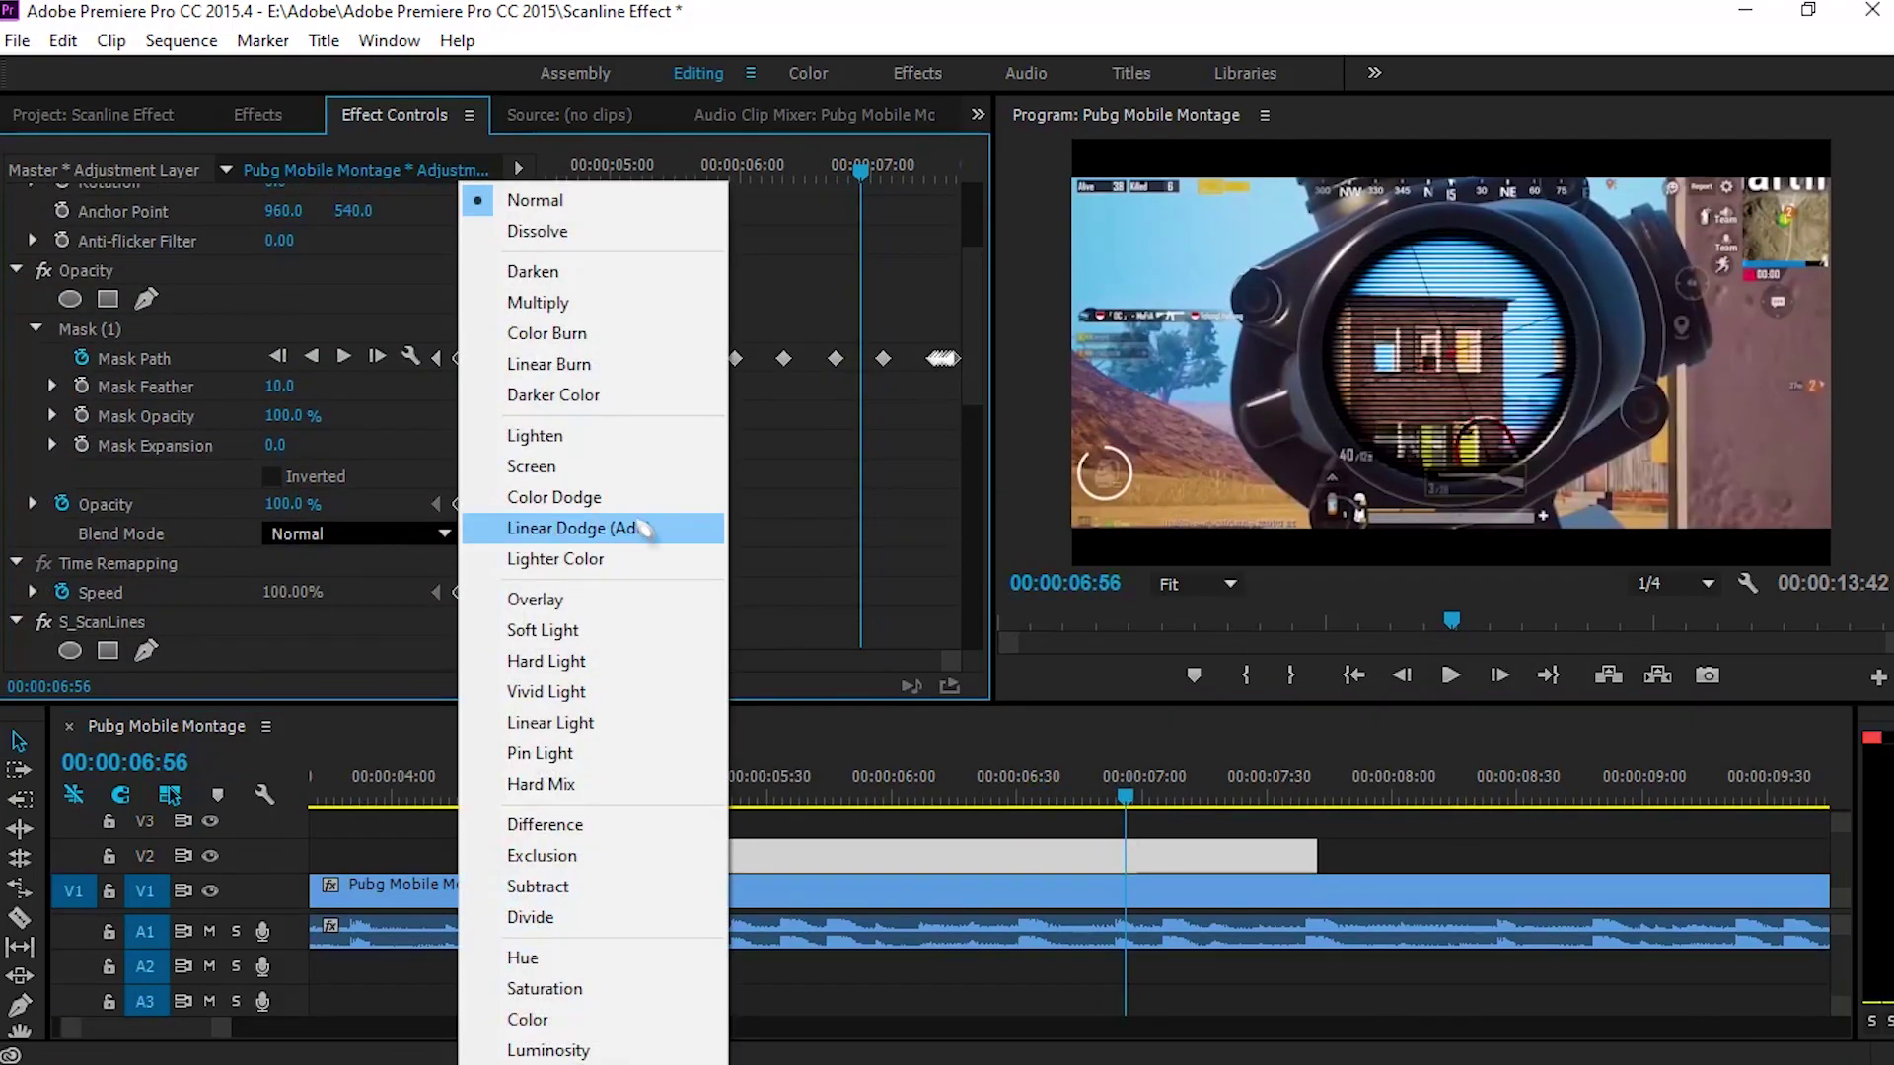
{"action": "left_click", "coordinate": [592, 560]}
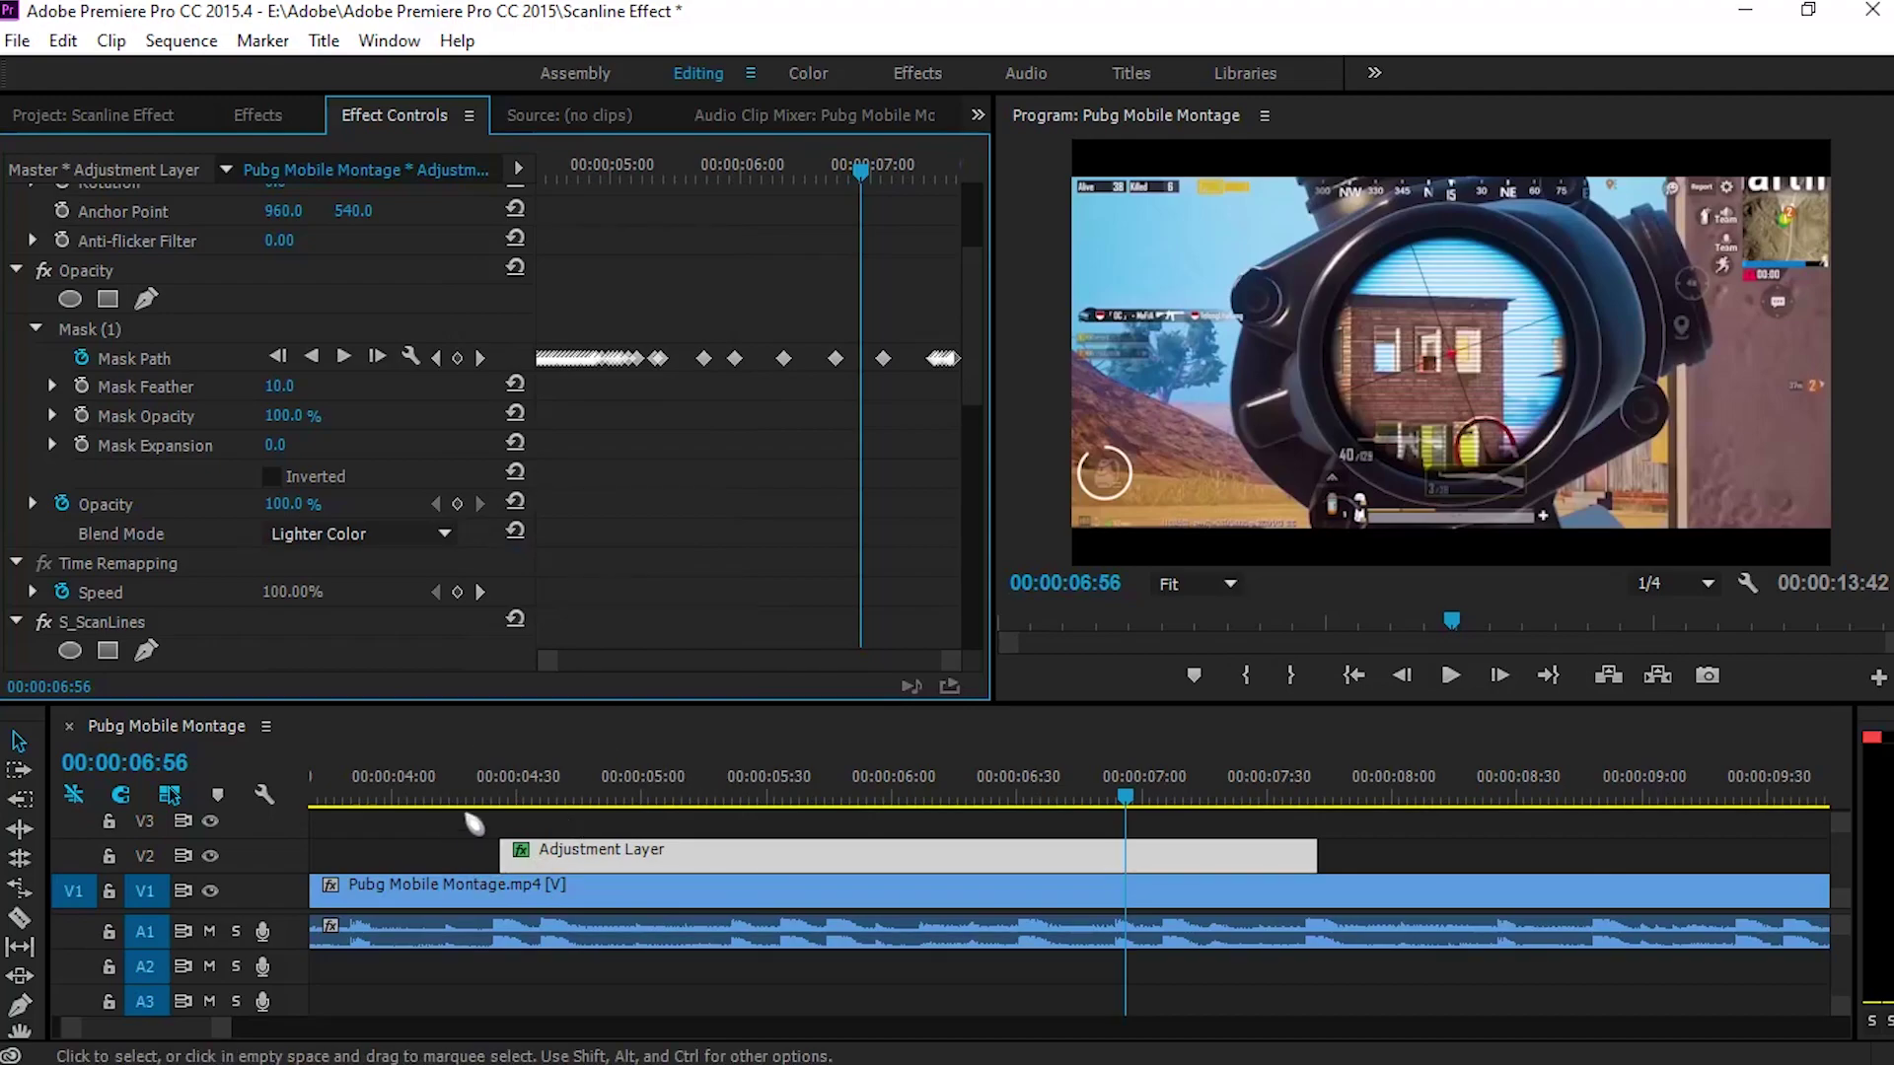
{"action": "left_click", "coordinate": [489, 793]}
{"action": "key", "text": "space"}
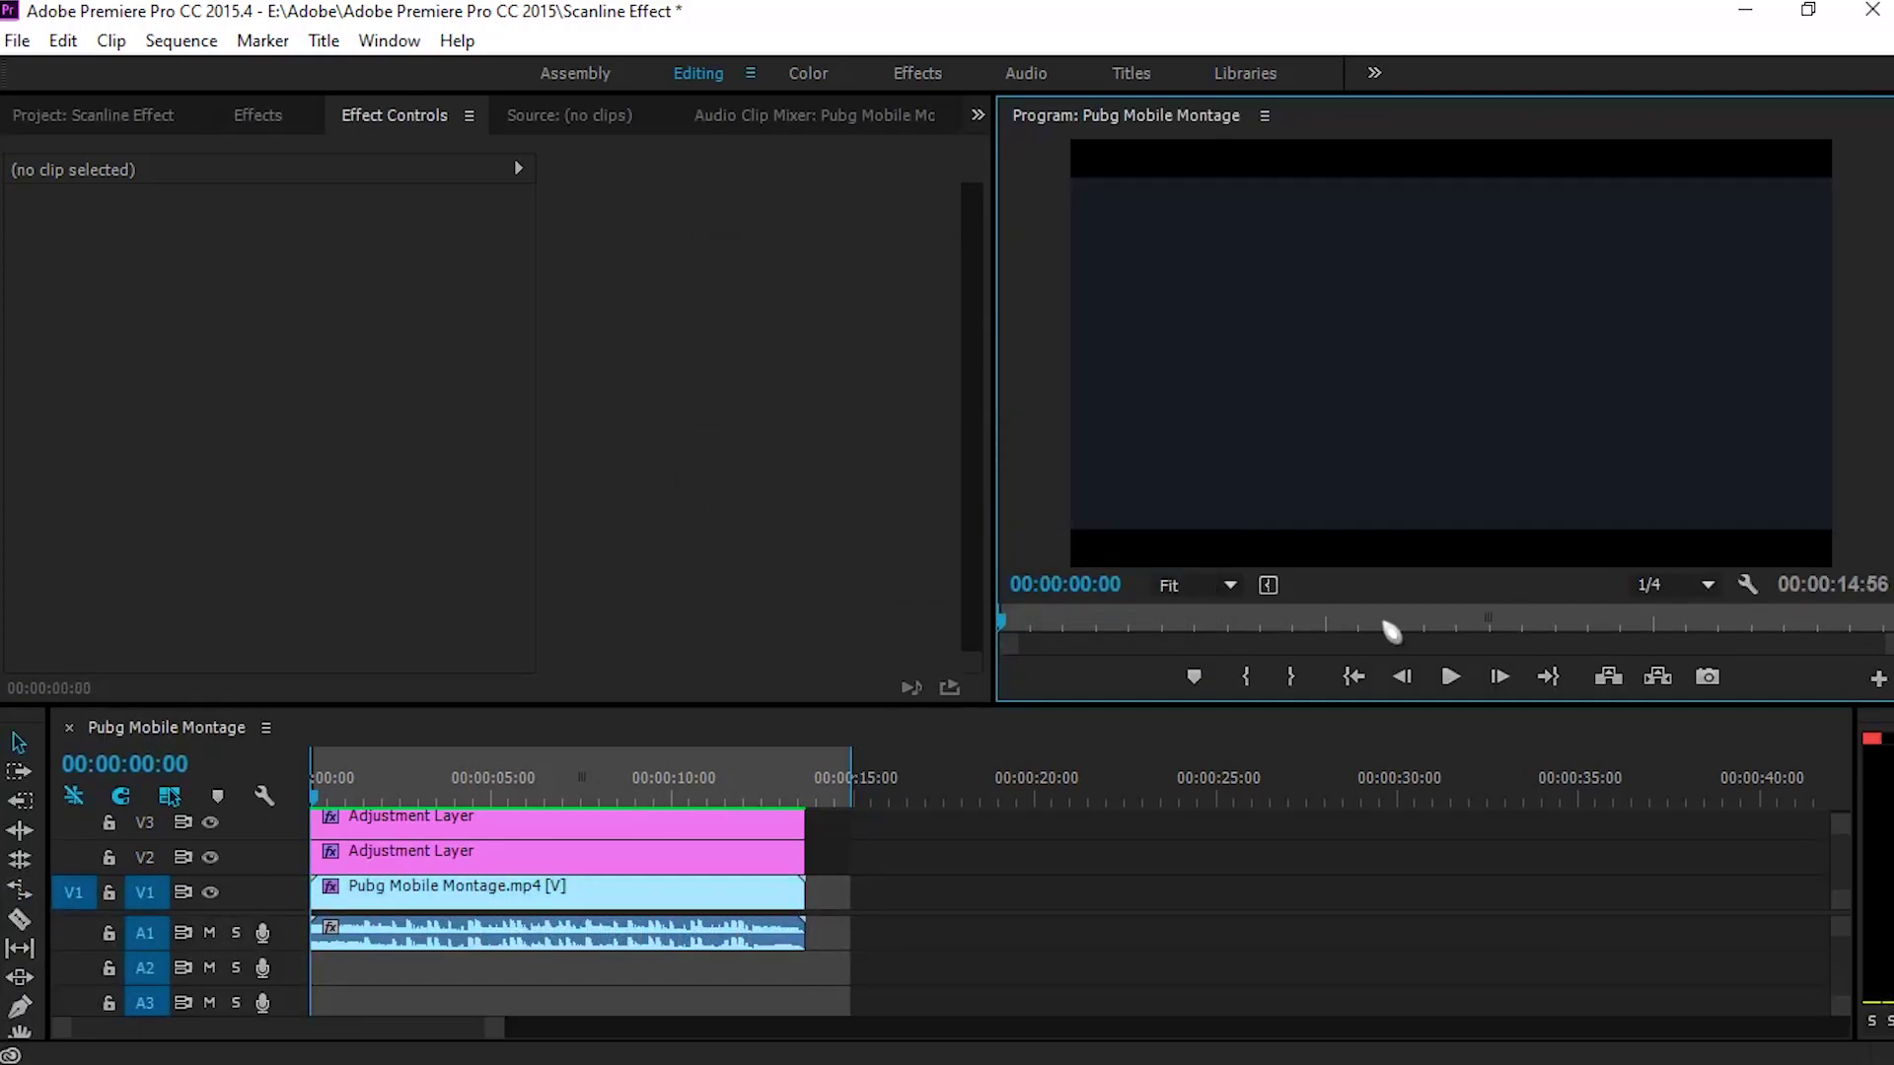
Clear the sequence's In and Out points
{"action": "right_click", "coordinate": [684, 784]}
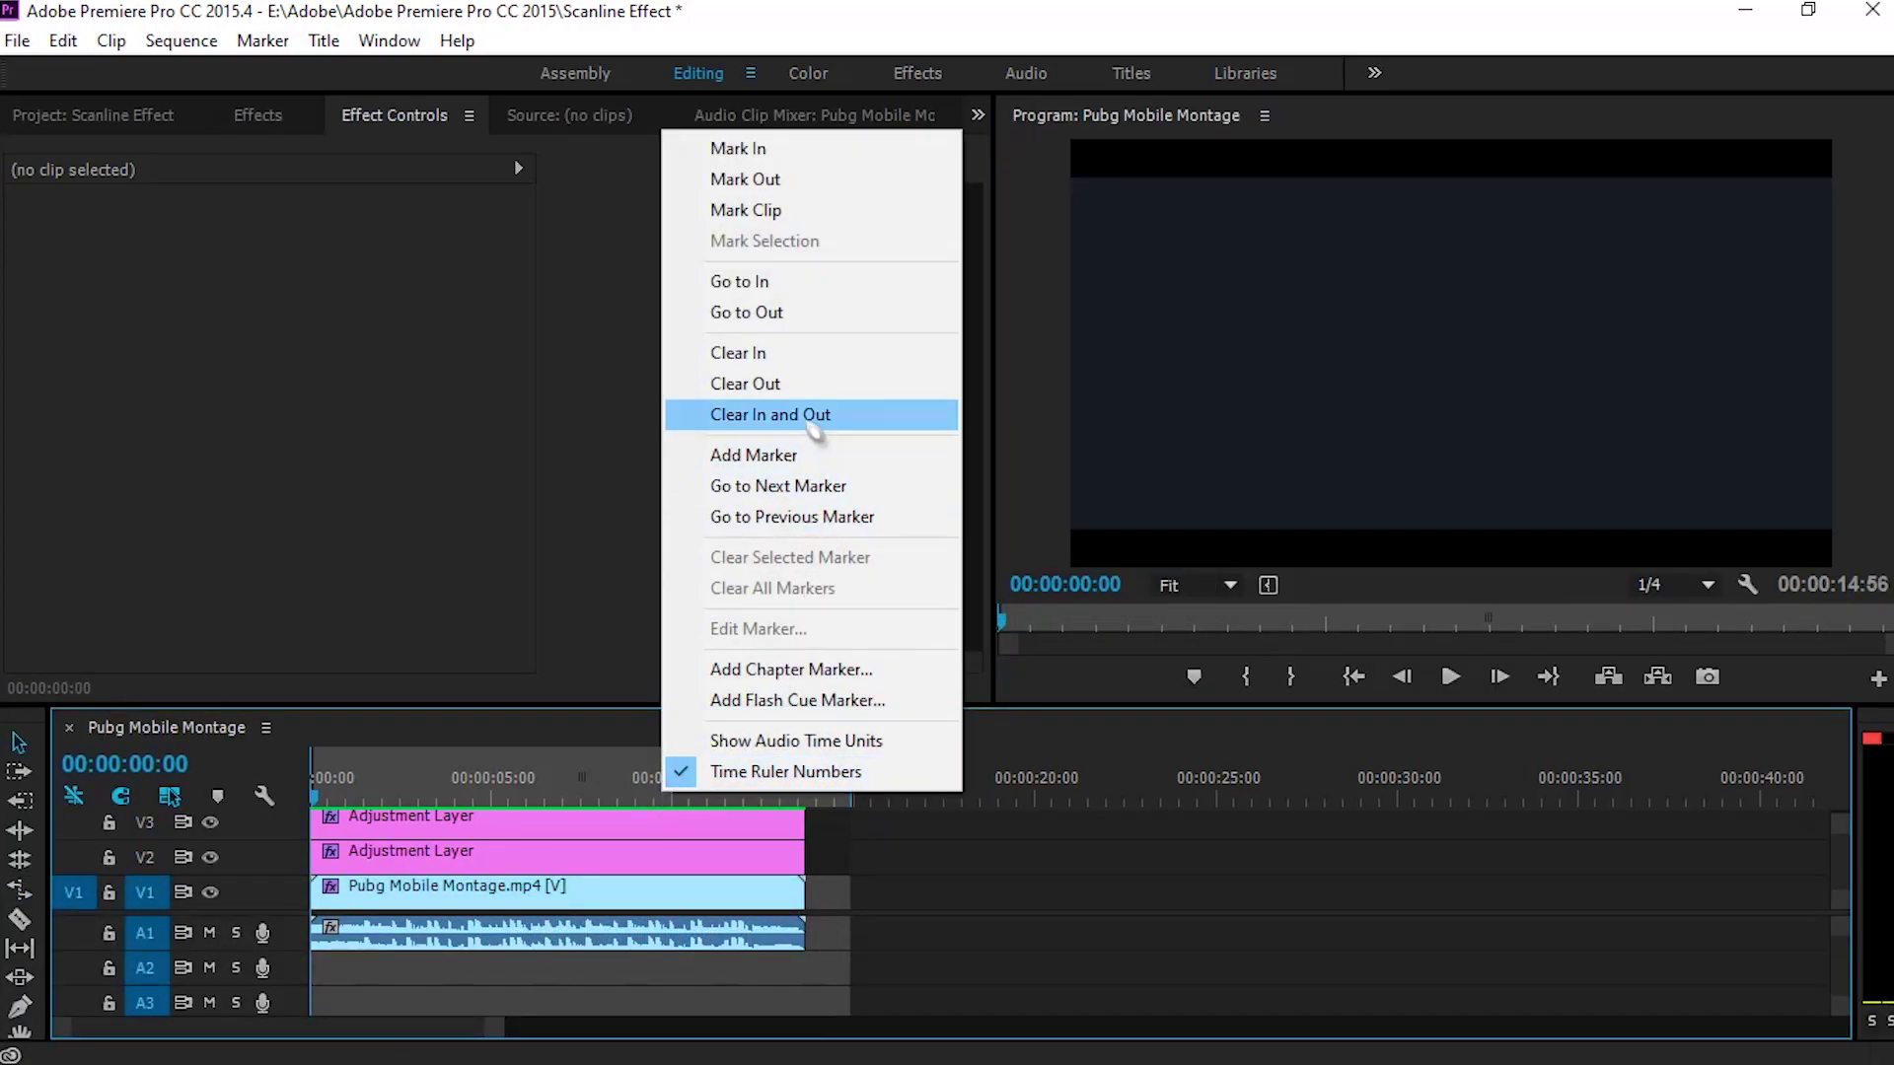
{"action": "left_click", "coordinate": [811, 414]}
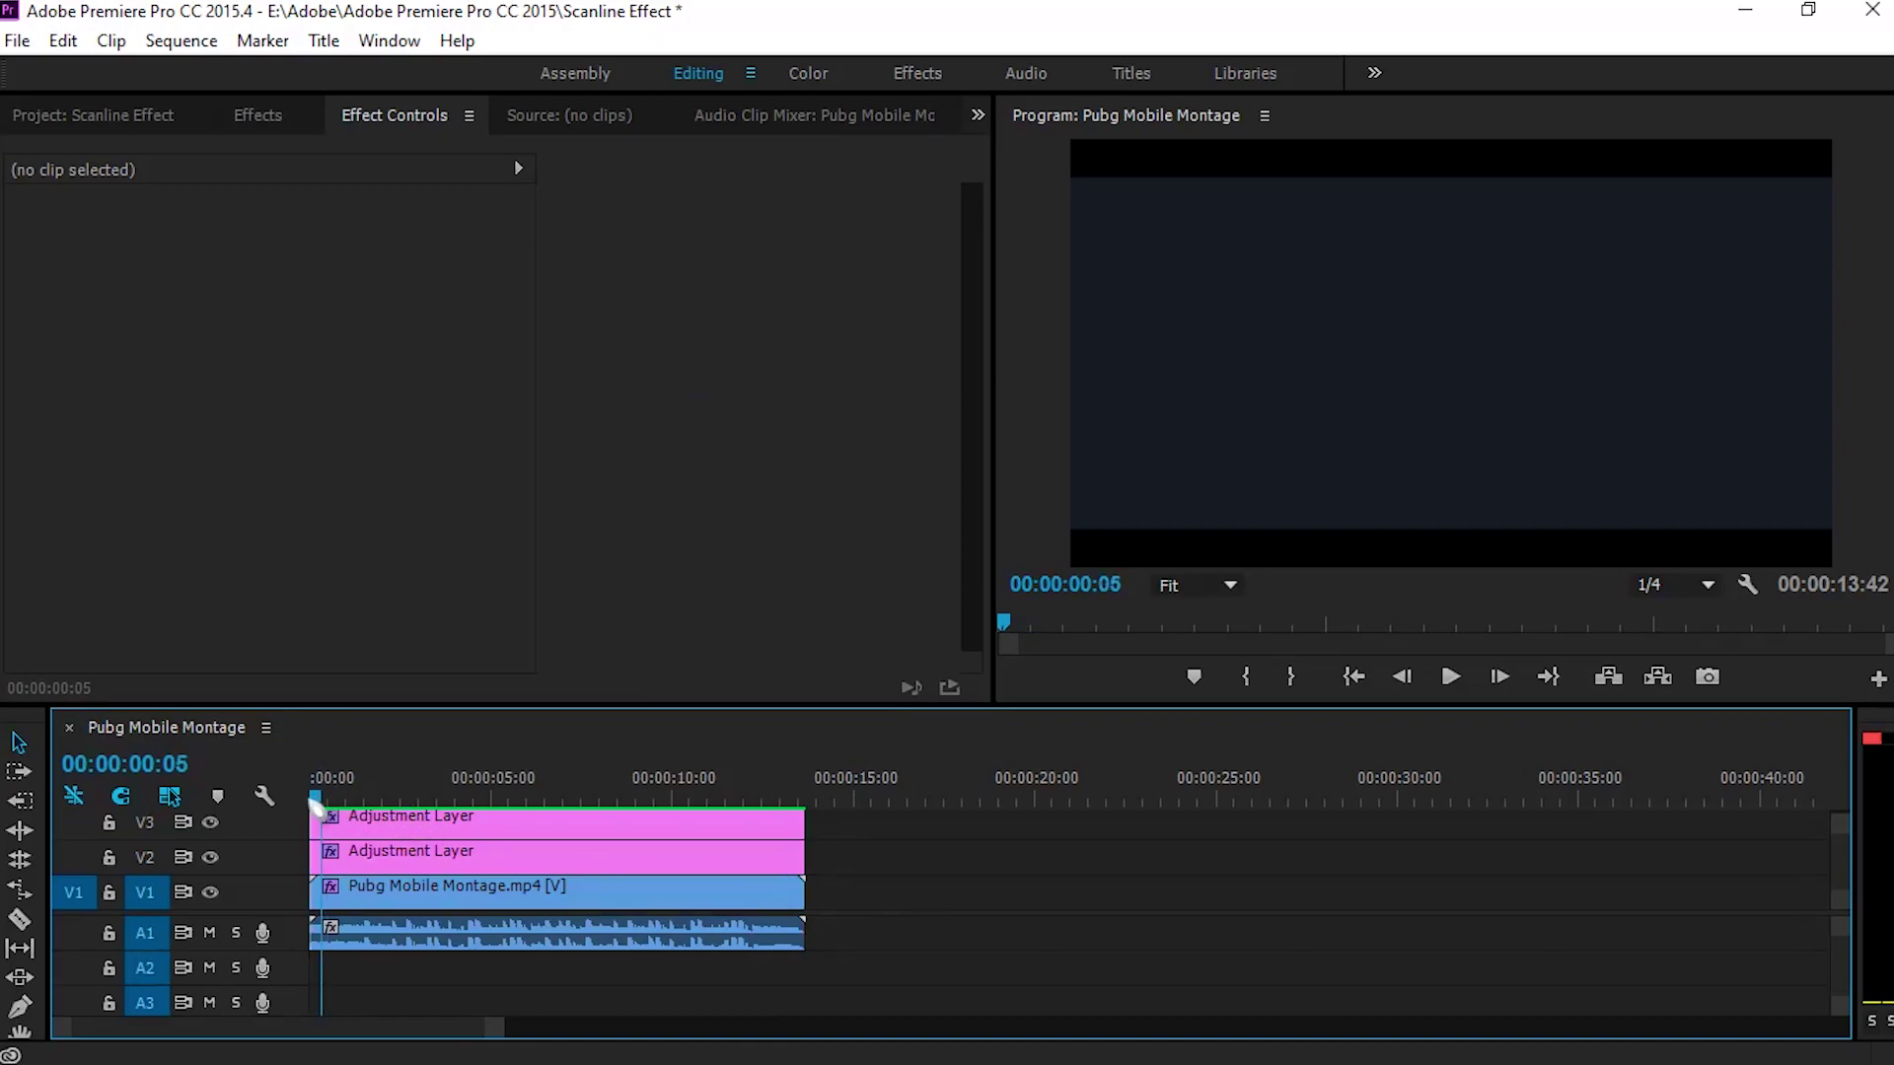